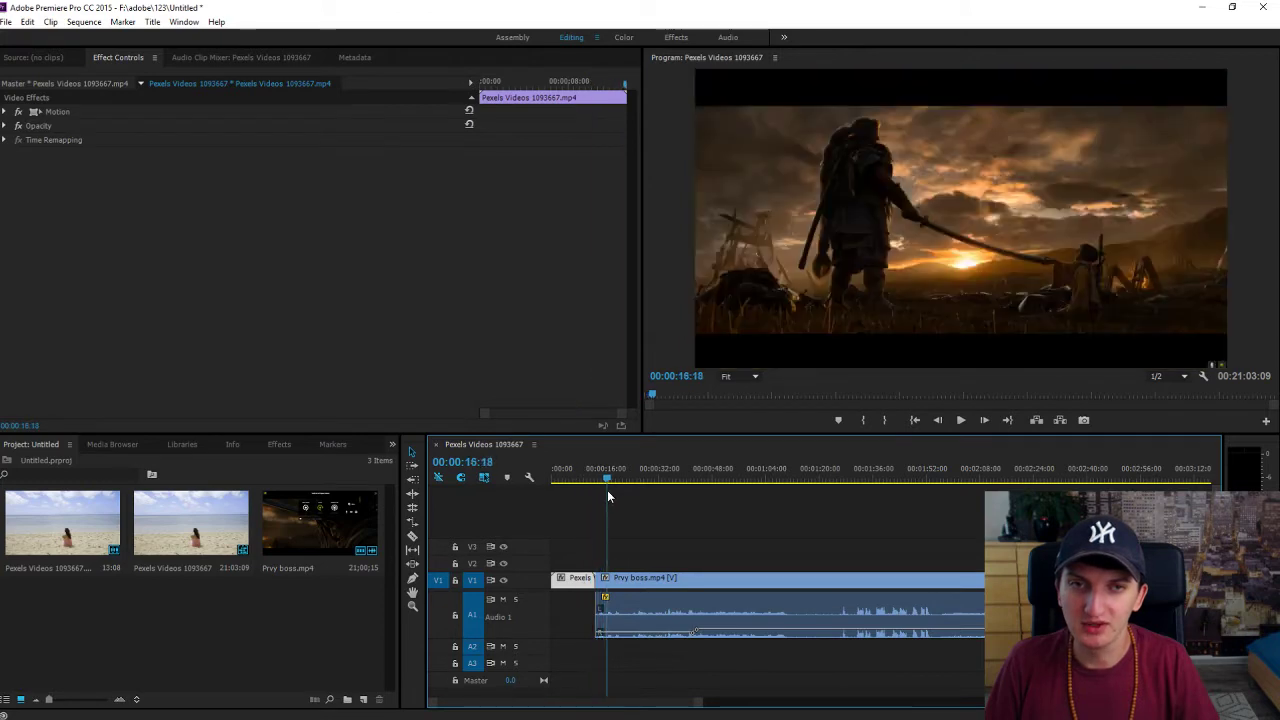
Create a new adjustment layer in the project at 1920 × 1080, 29.97 fps and square pixels
{"action": "left_click", "coordinate": [177, 618]}
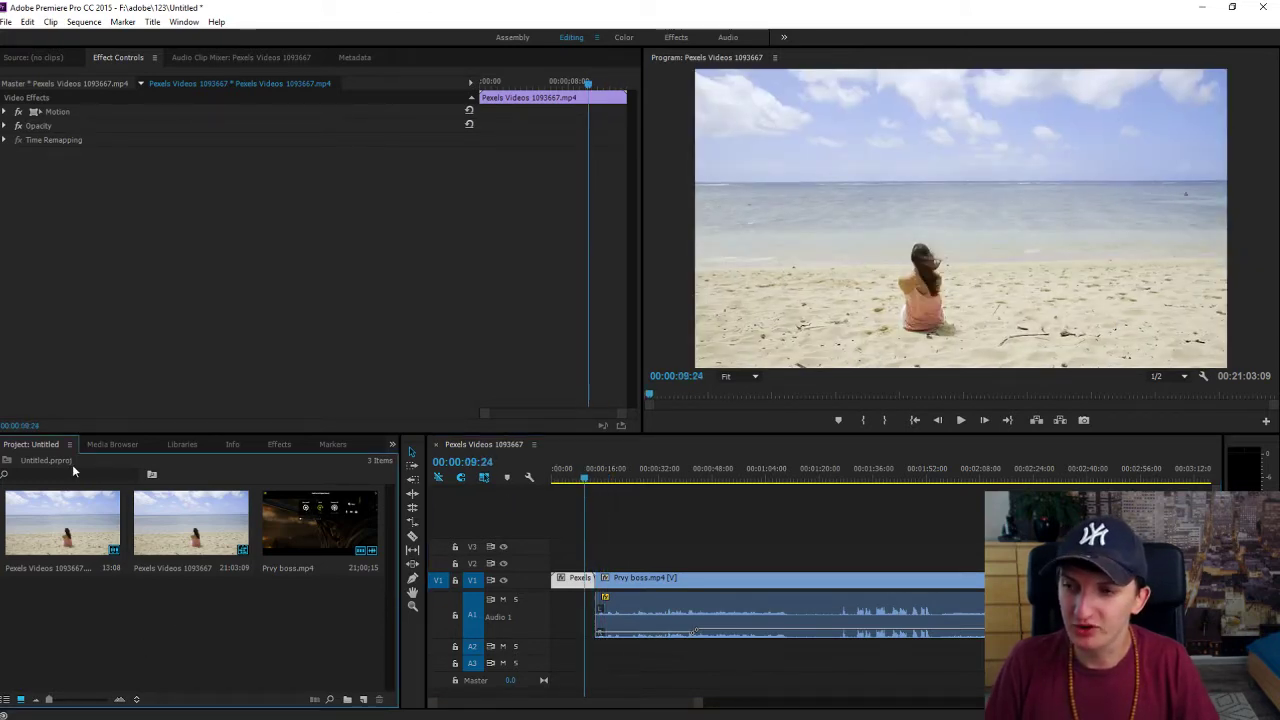
{"action": "right_click", "coordinate": [98, 612]}
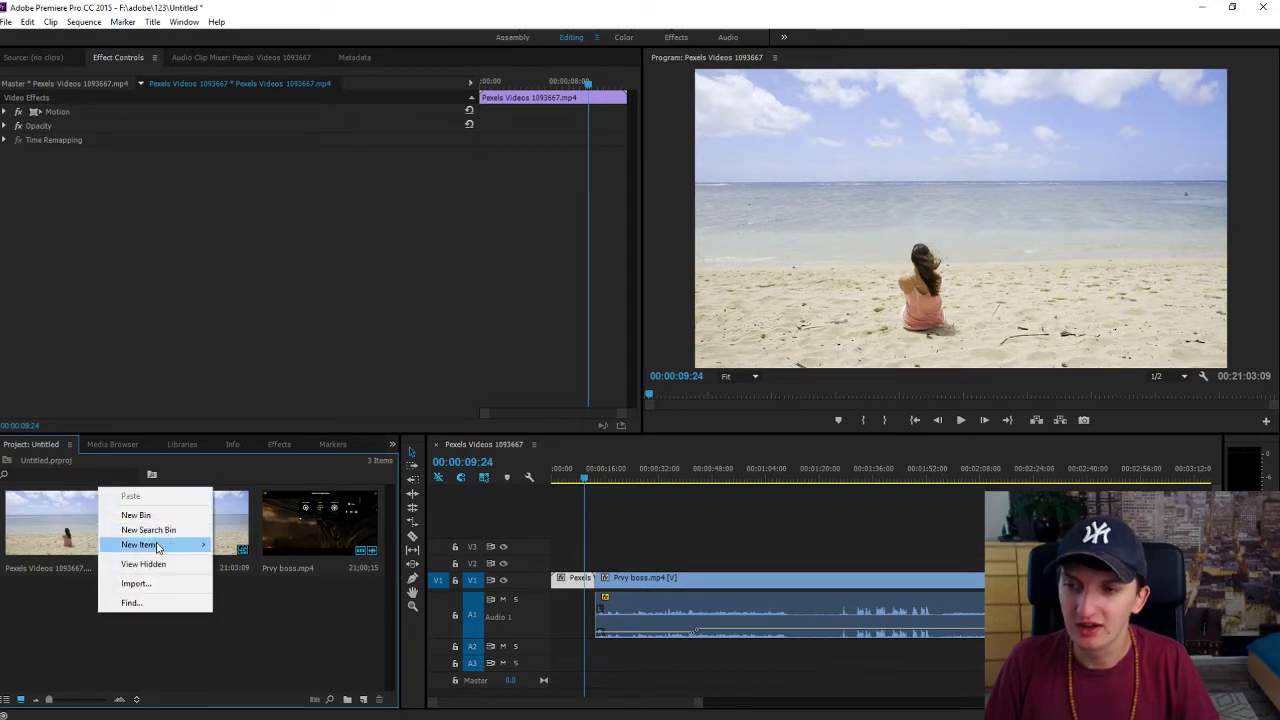
{"action": "mouse_move", "coordinate": [157, 548]}
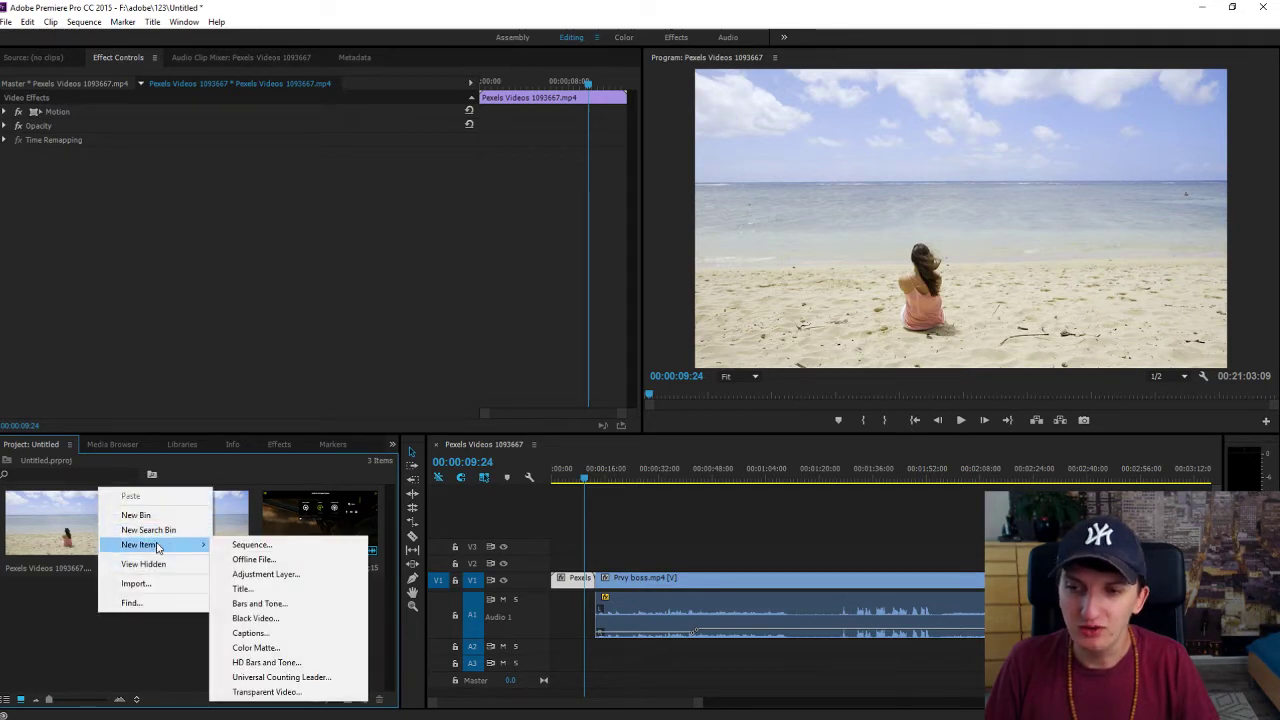
{"action": "left_click", "coordinate": [269, 577]}
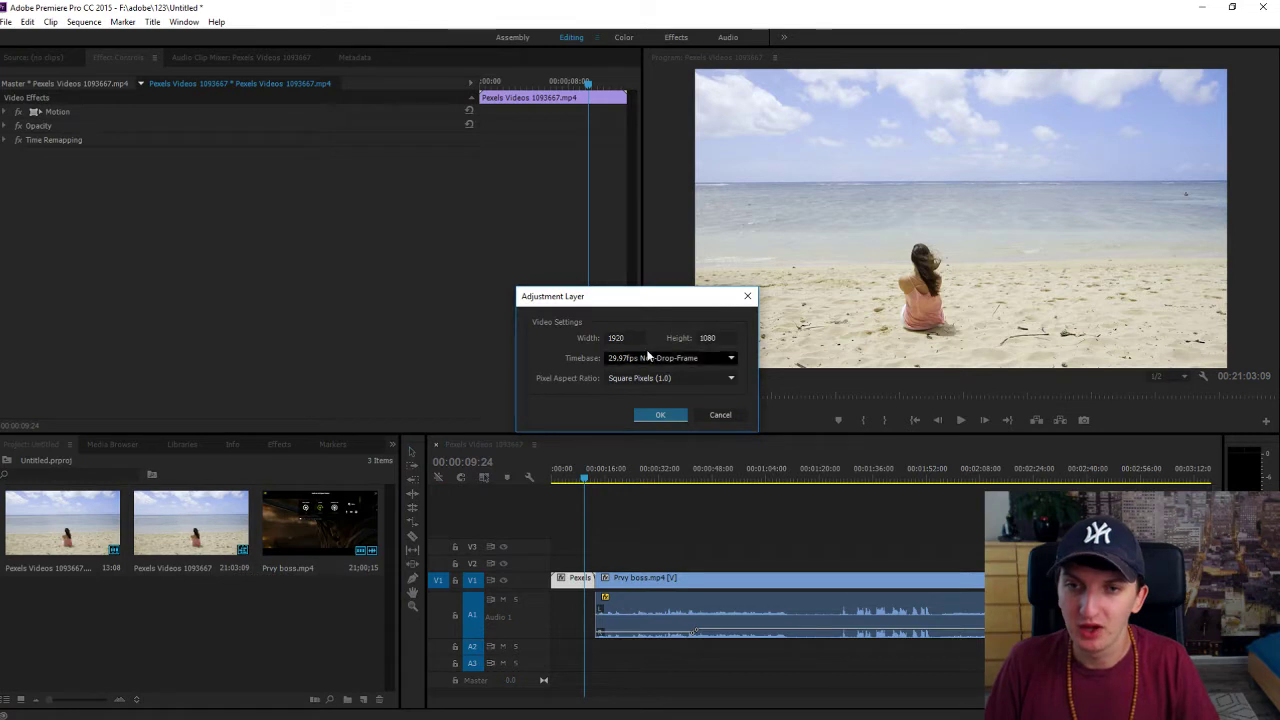
{"action": "left_click", "coordinate": [650, 415]}
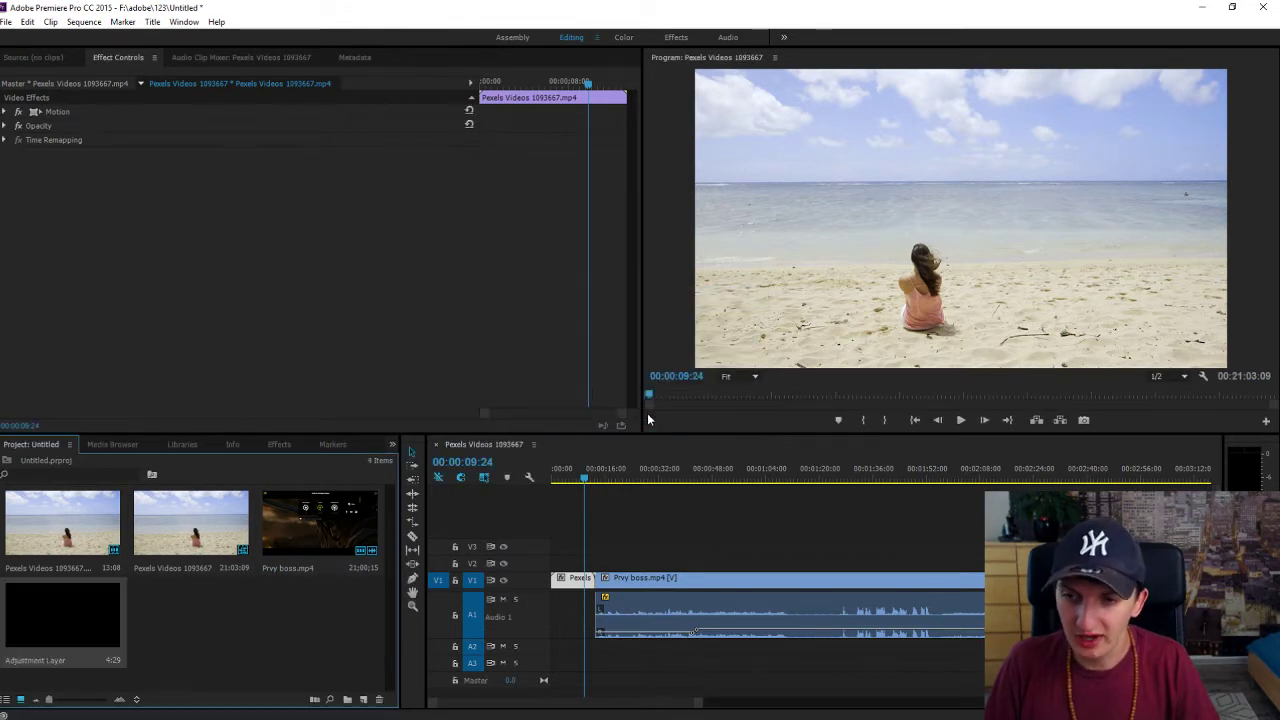
Set the adjustment layer's duration to 00:00:00:15 in the project
{"action": "right_click", "coordinate": [81, 613]}
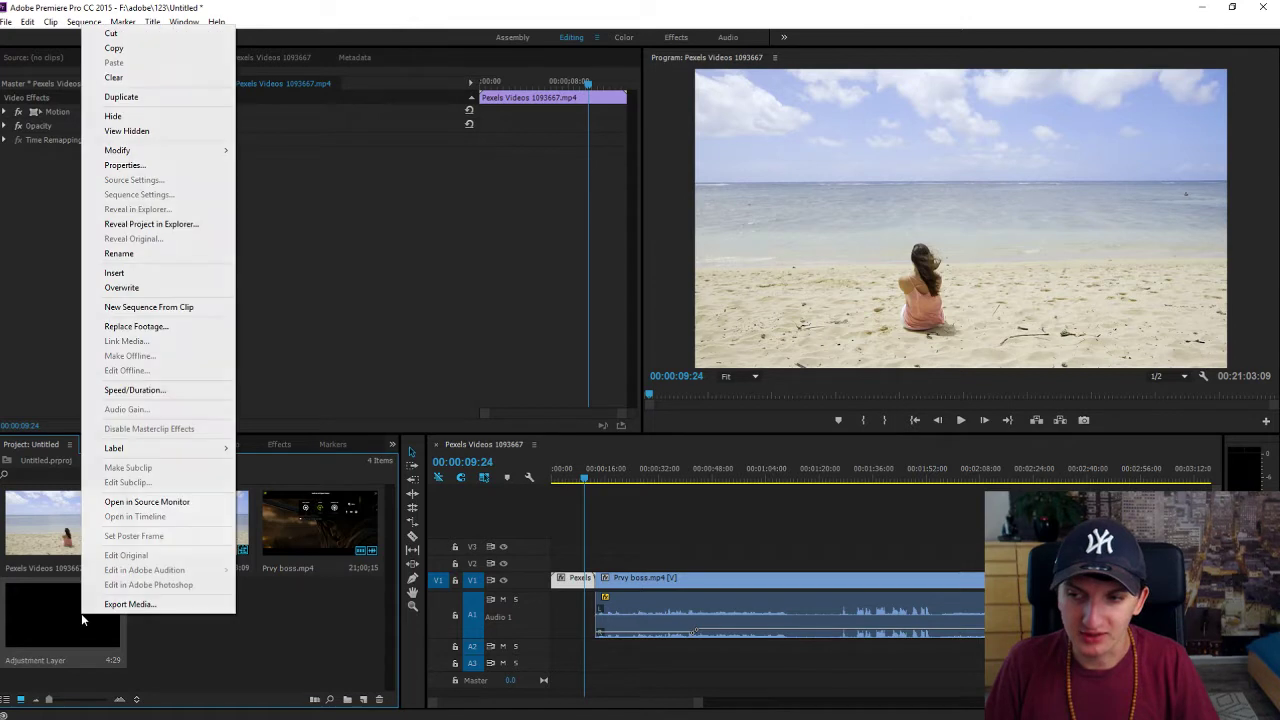
{"action": "left_click", "coordinate": [176, 391]}
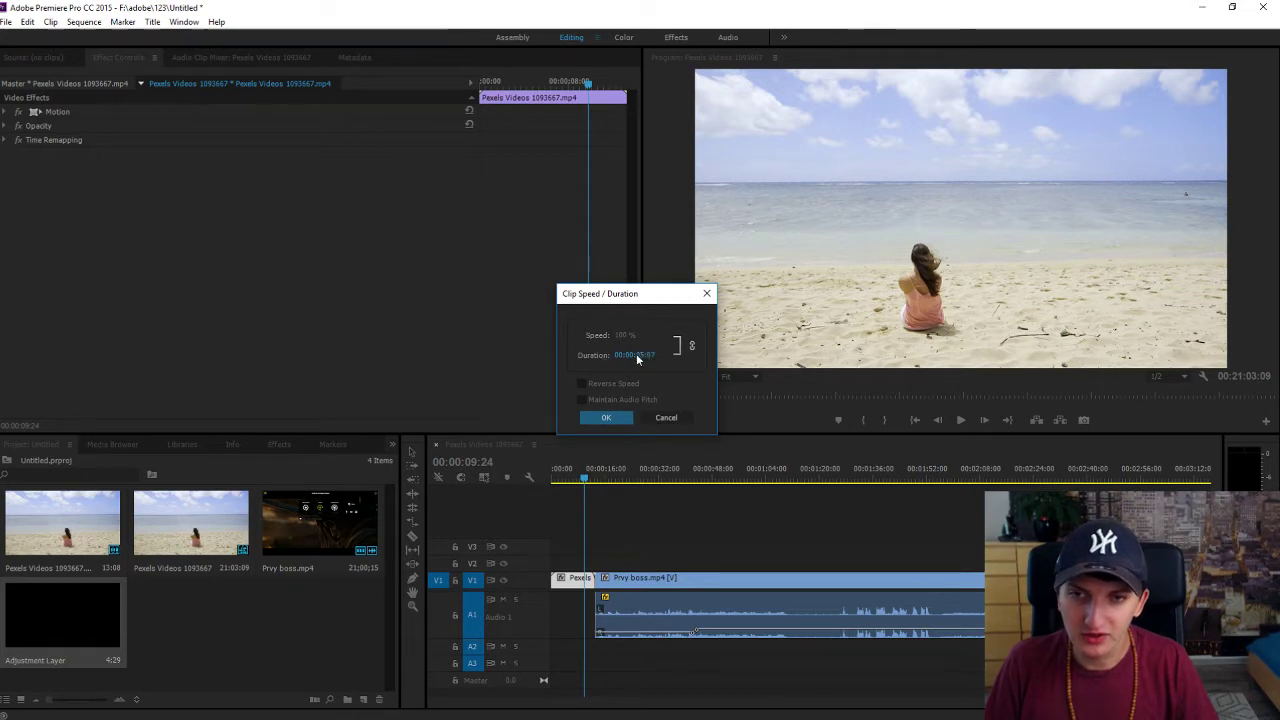
{"action": "left_click_drag", "start_coordinate": [549, 366], "coordinate": [549, 366]}
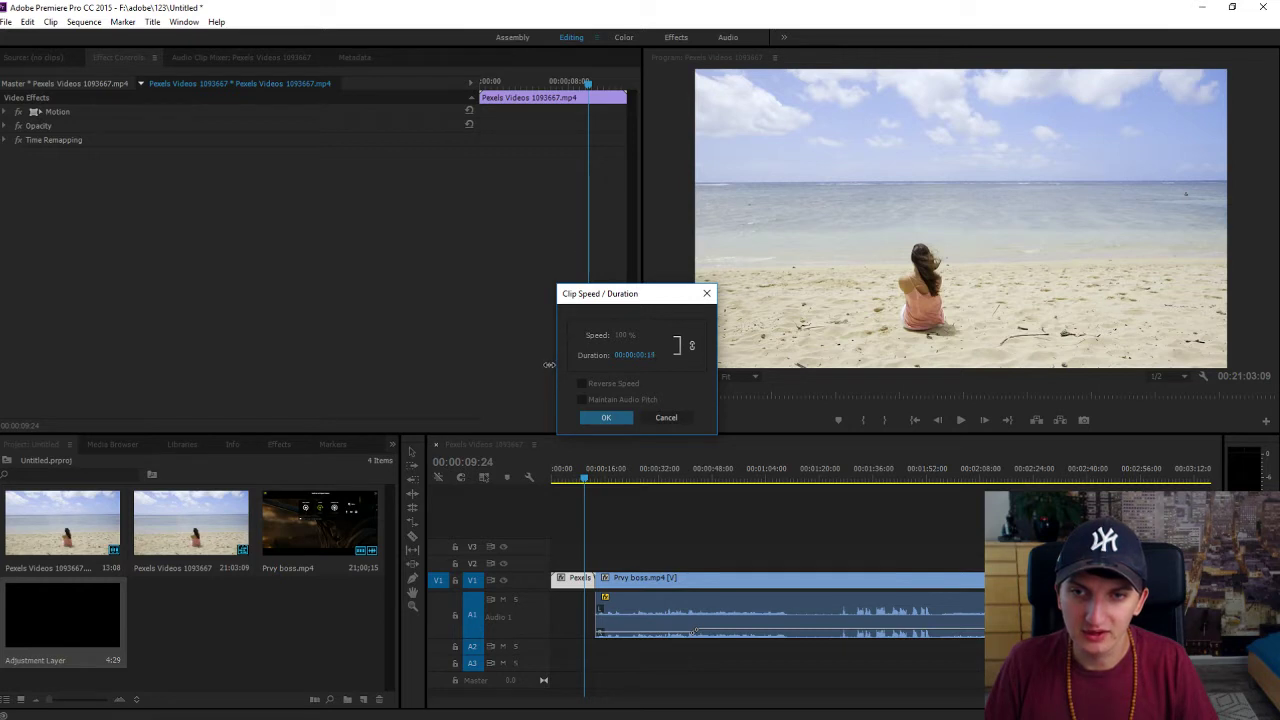
{"action": "left_click", "coordinate": [650, 355]}
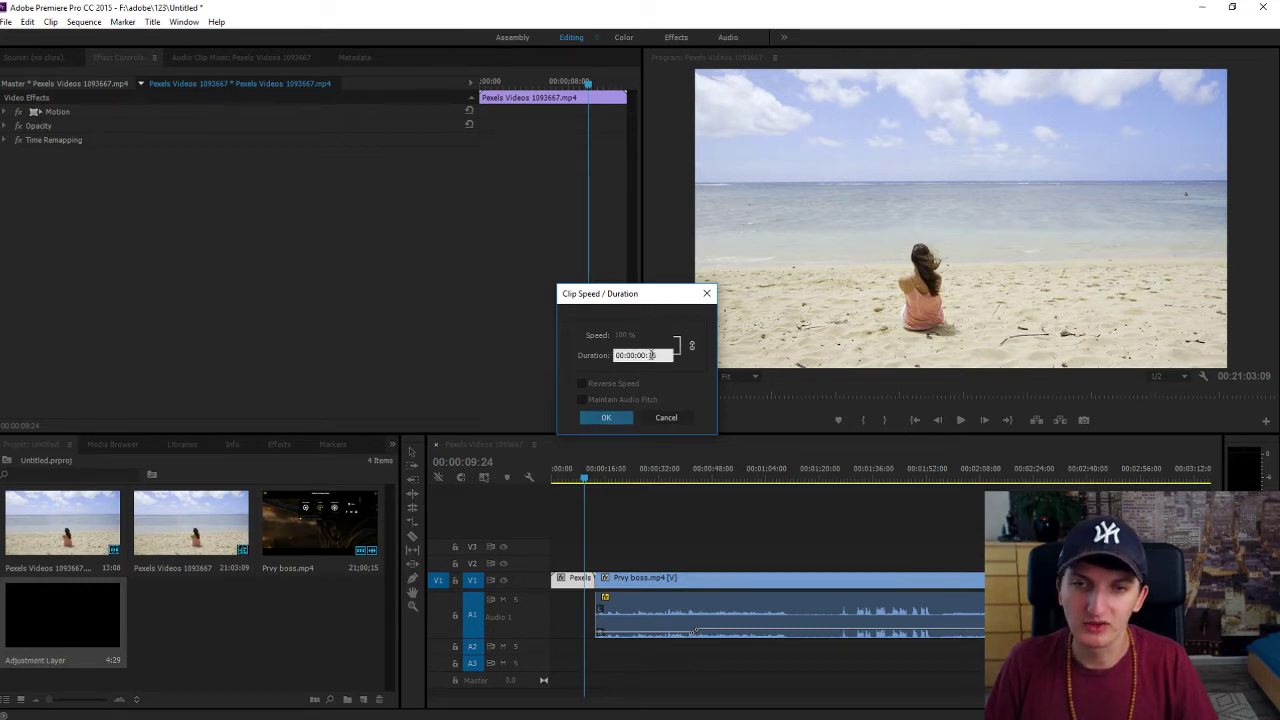
{"action": "left_click", "coordinate": [657, 365]}
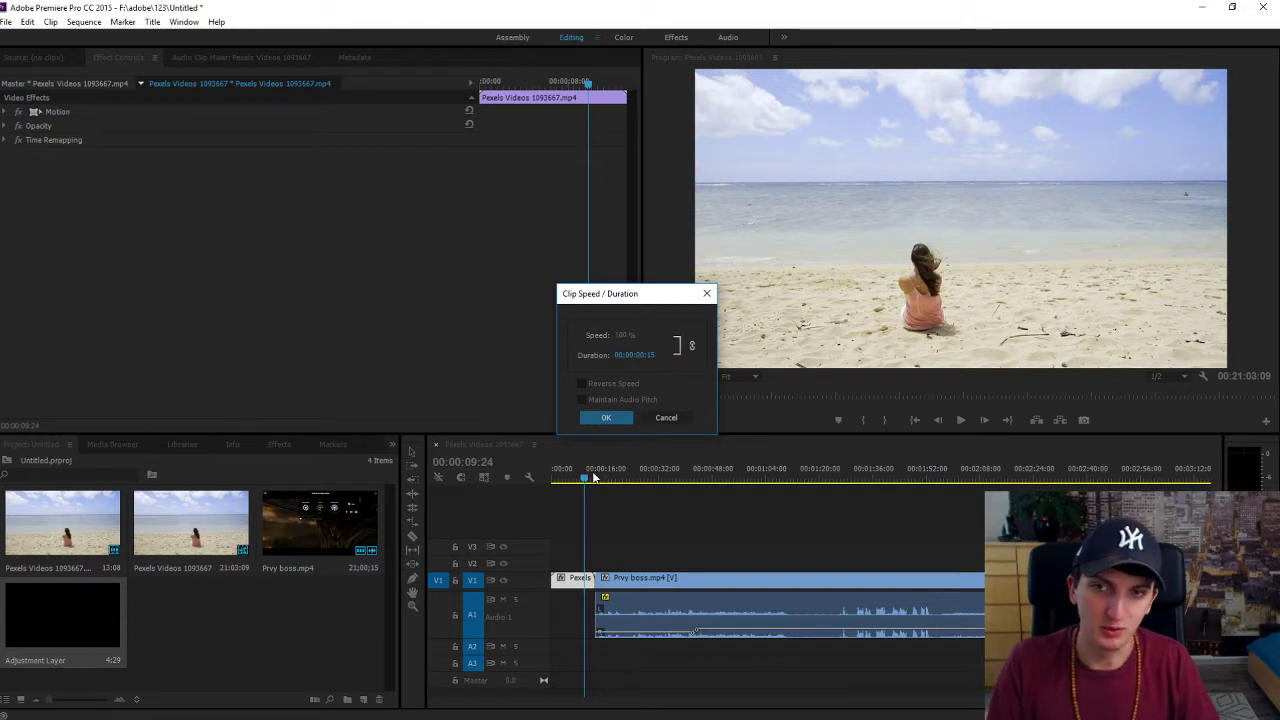
{"action": "left_click", "coordinate": [606, 417]}
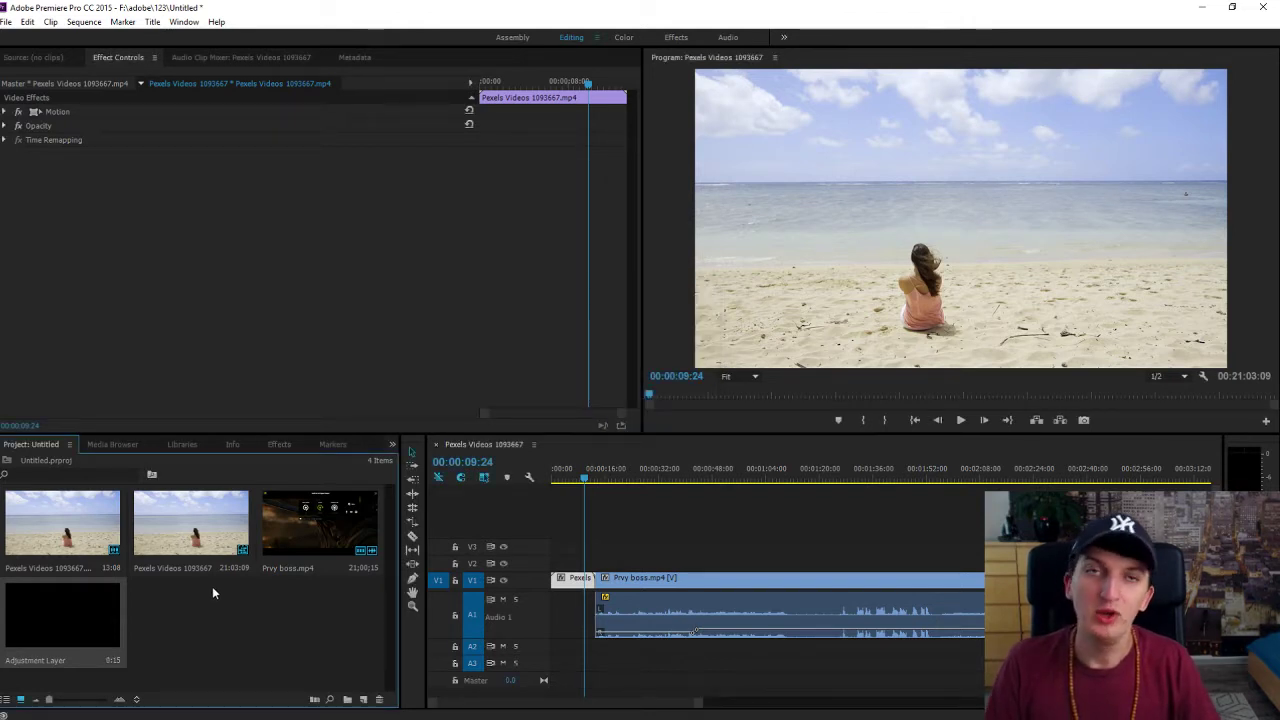
Place the adjustment layer on track V2, centred over the cut between the Pexels beach clip and Prvy boss.mp4
{"action": "left_click_drag", "start_coordinate": [55, 616], "coordinate": [599, 564]}
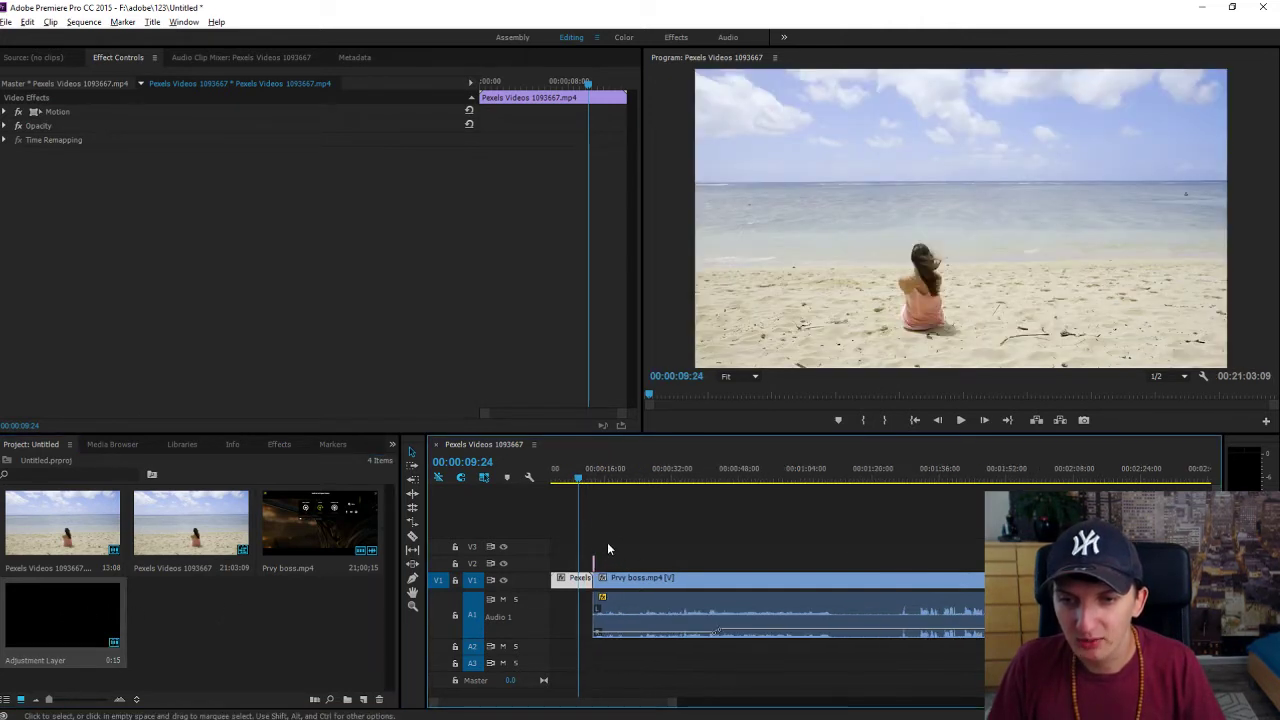
{"action": "left_click", "coordinate": [591, 481]}
{"action": "key", "text": "="}
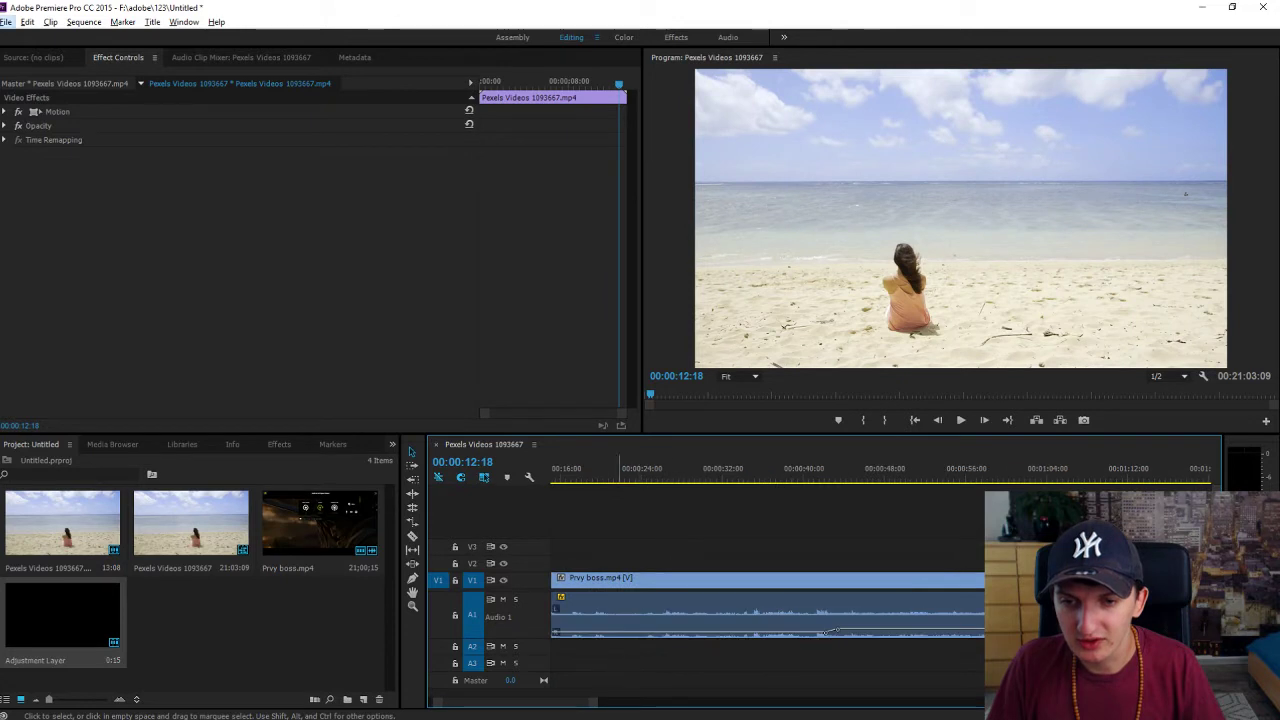
{"action": "key", "text": "="}
{"action": "key", "text": "="}
{"action": "scroll", "coordinate": [671, 523], "scroll_direction": "up", "scroll_amount": 2}
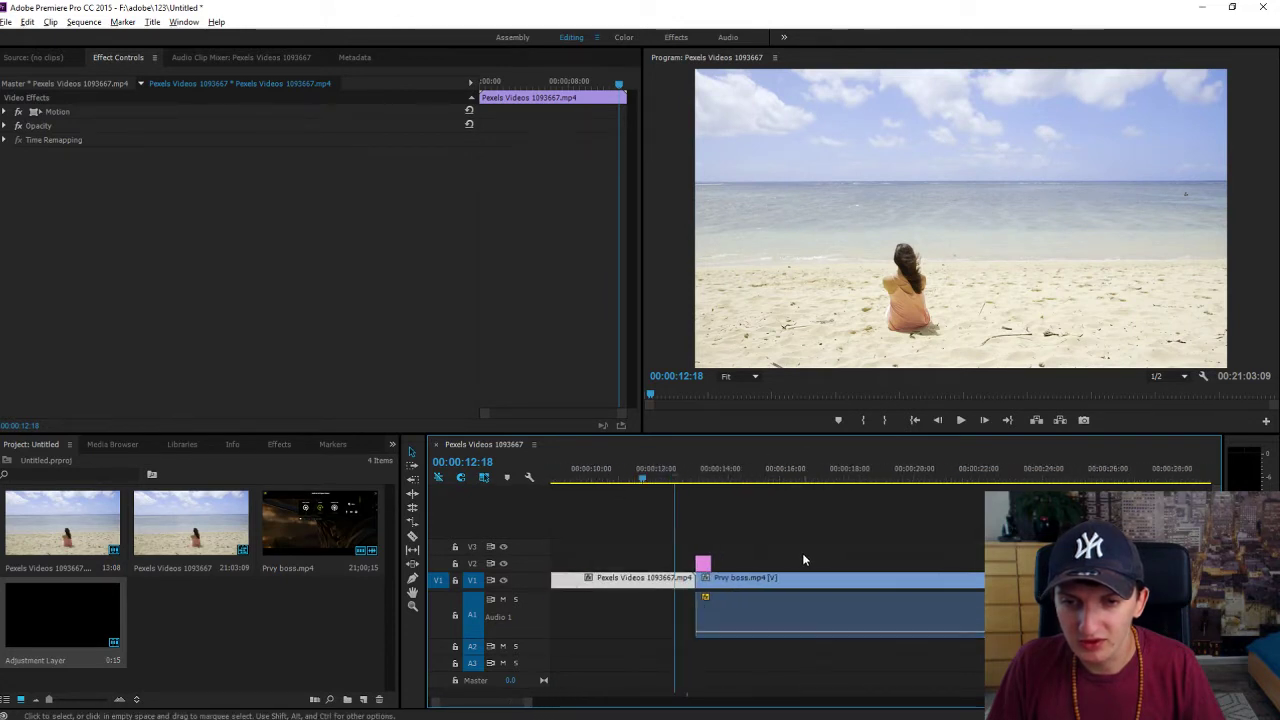
{"action": "left_click_drag", "start_coordinate": [632, 566], "coordinate": [617, 567]}
{"action": "key", "text": "="}
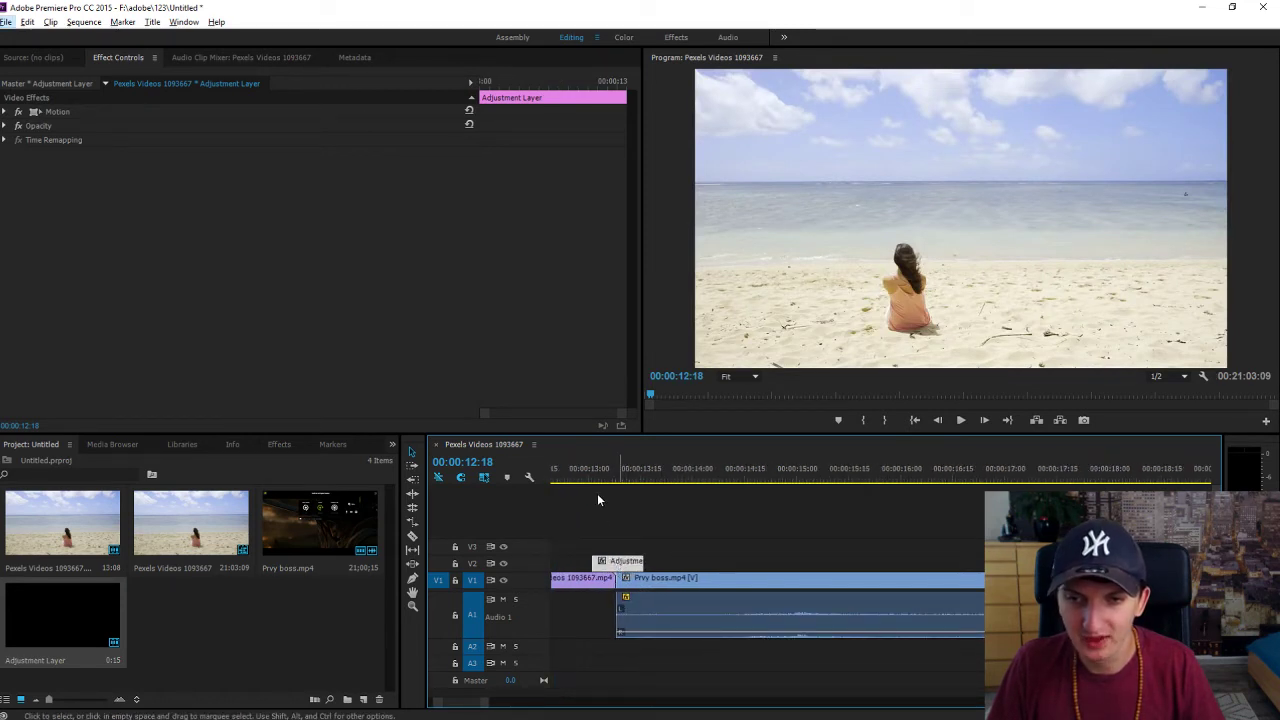
Find the Brightness & Contrast video effect and apply it to the adjustment layer on V2
{"action": "left_click", "coordinate": [595, 476]}
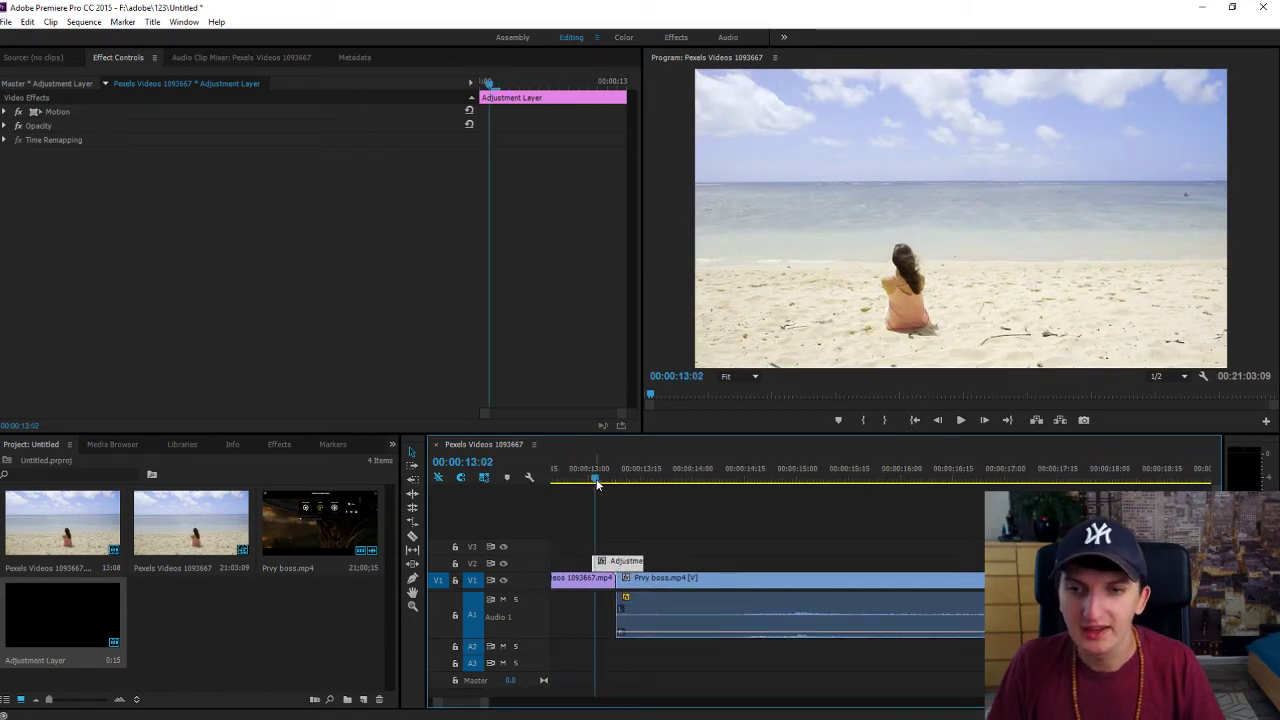
{"action": "left_click", "coordinate": [623, 585]}
{"action": "left_click", "coordinate": [604, 581]}
{"action": "left_click", "coordinate": [602, 568]}
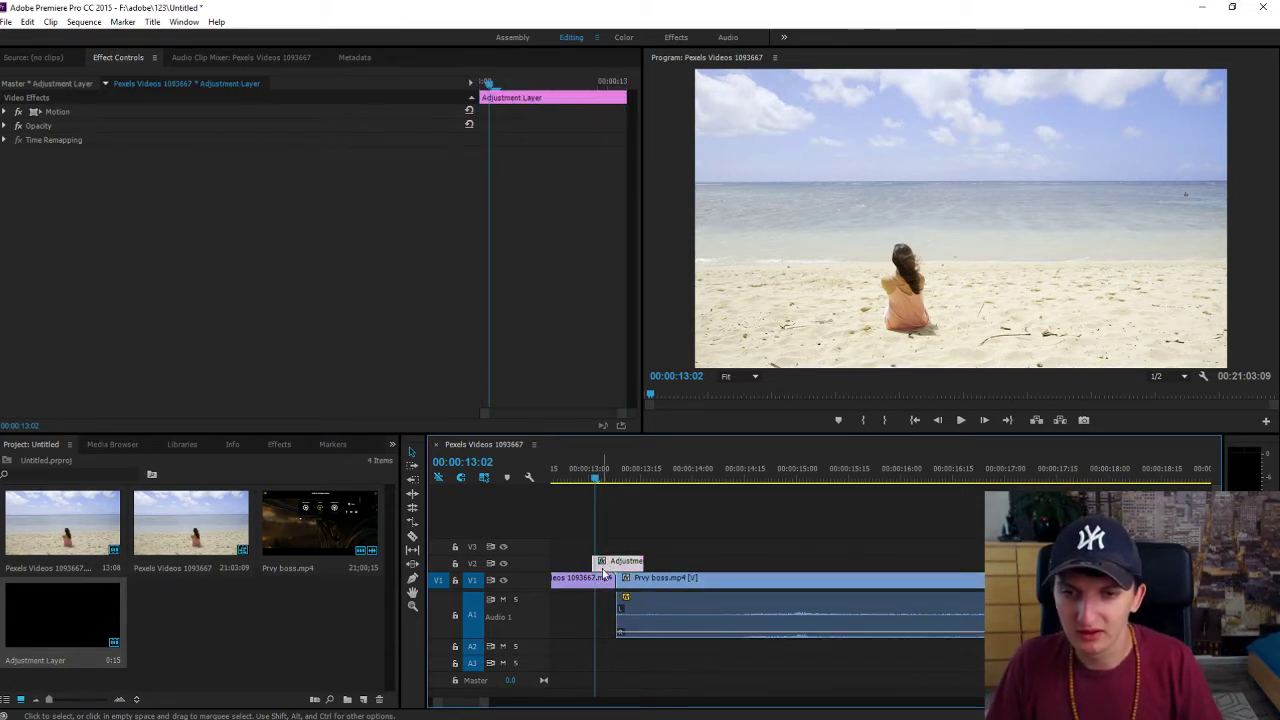
{"action": "left_click", "coordinate": [281, 445]}
{"action": "left_click", "coordinate": [49, 461]}
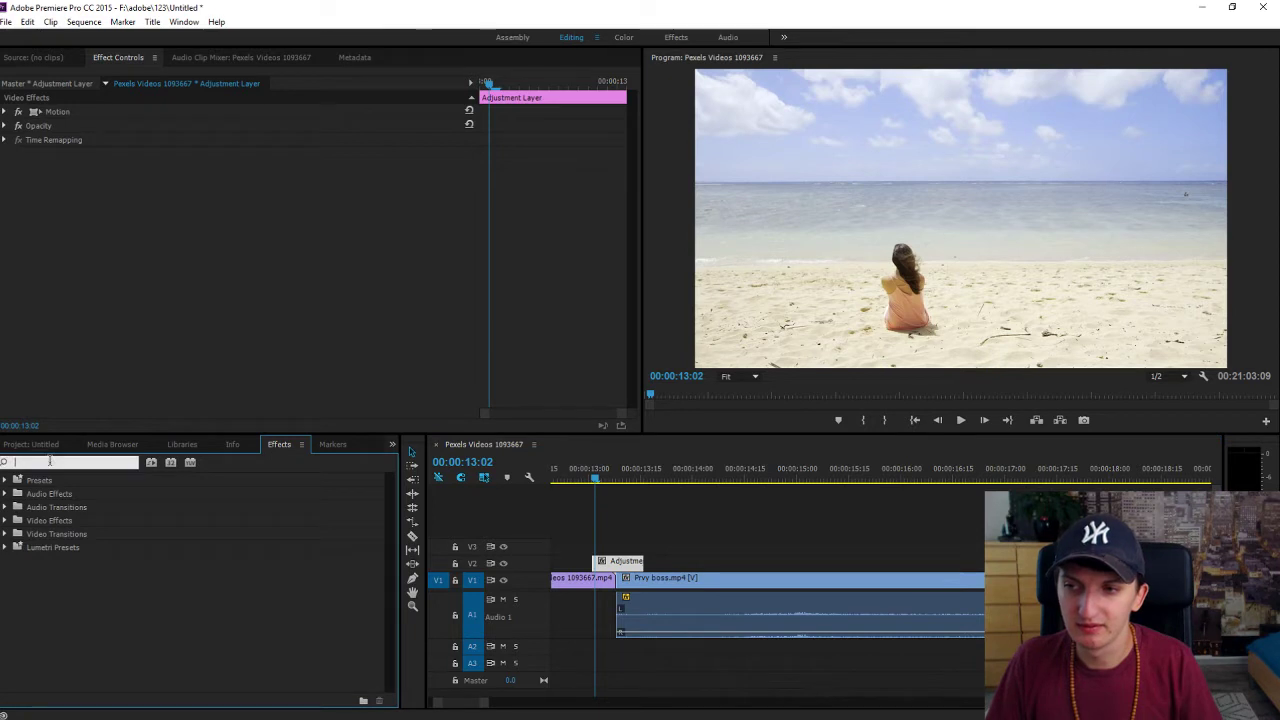
{"action": "type", "text": "brigh"}
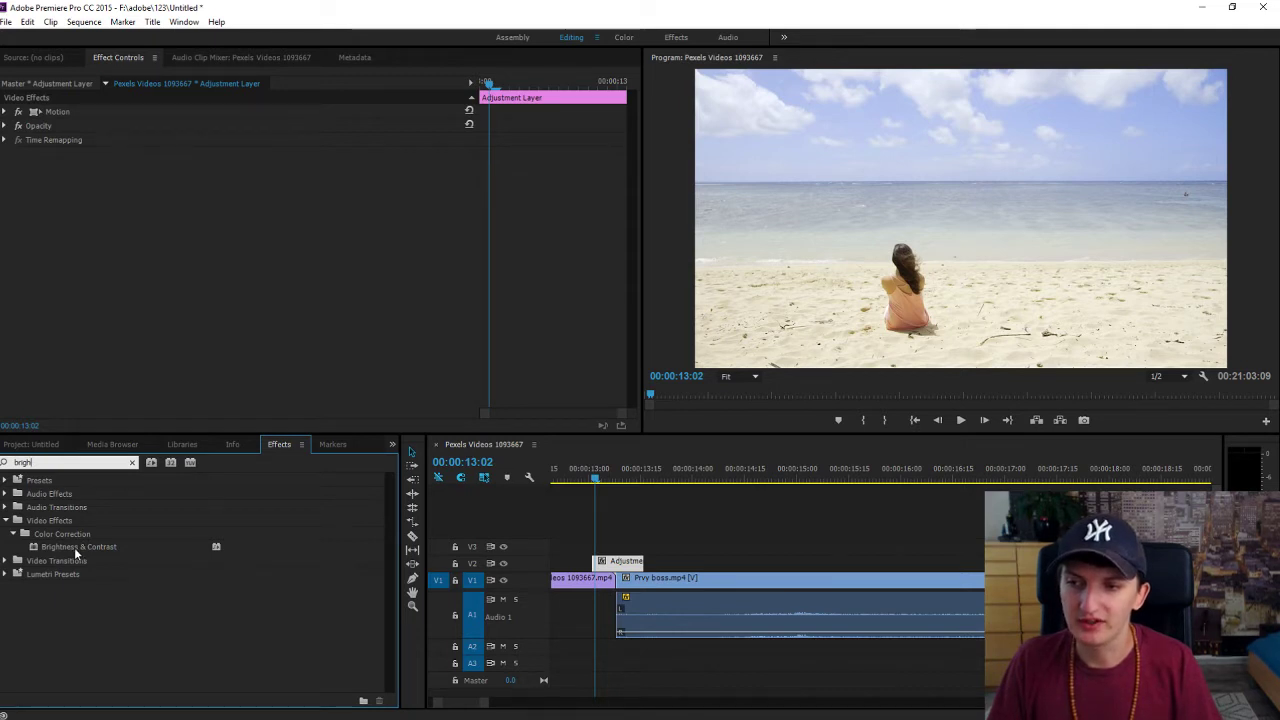
{"action": "left_click", "coordinate": [74, 547]}
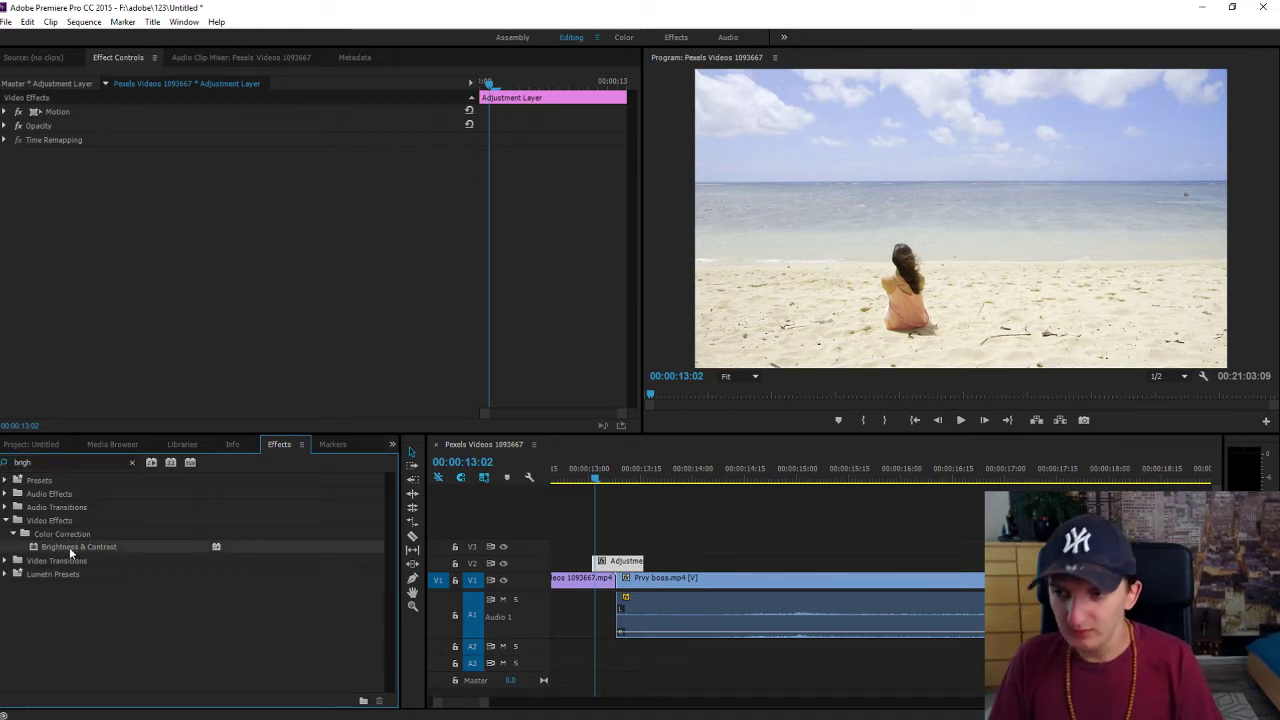
{"action": "left_click_drag", "start_coordinate": [79, 547], "coordinate": [615, 564]}
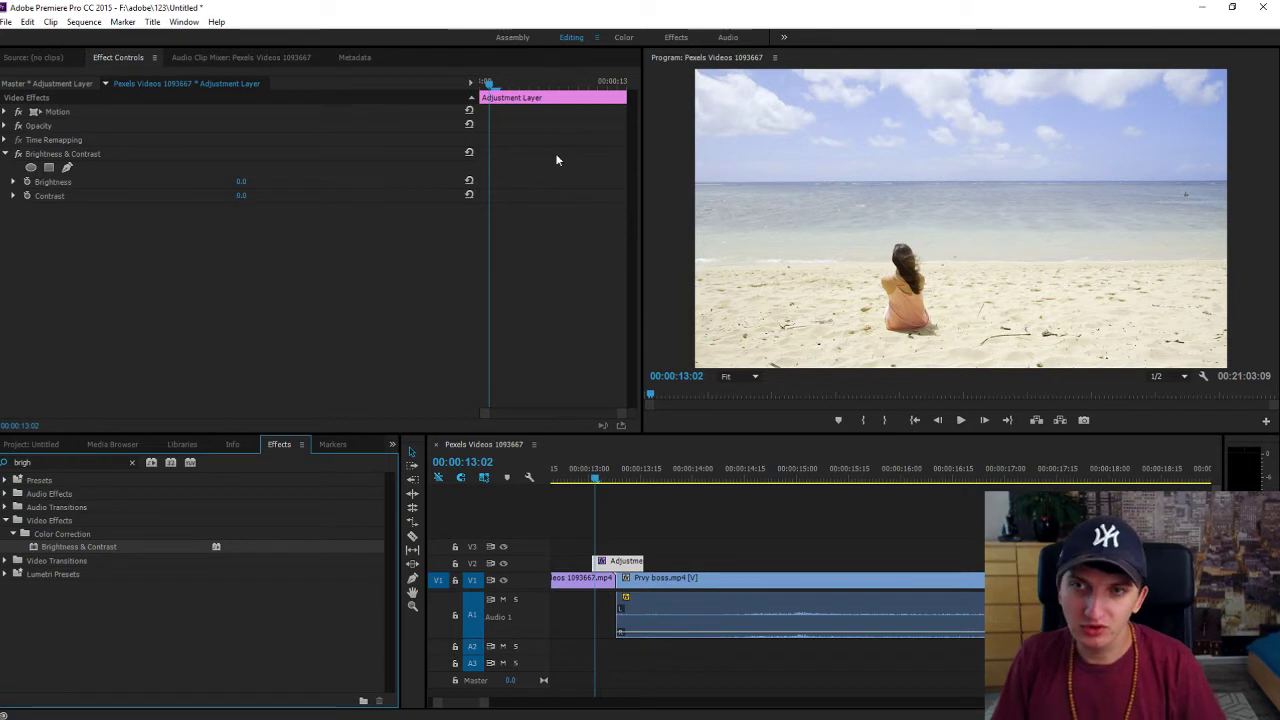
Start keyframing Brightness and Contrast at the adjustment layer's first frame, 00:00:13:01, keeping both values at 0
{"action": "mouse_move", "coordinate": [489, 86]}
{"action": "left_mouse_down"}
{"action": "mouse_move", "coordinate": [551, 93]}
{"action": "mouse_move", "coordinate": [481, 104]}
{"action": "left_mouse_up"}
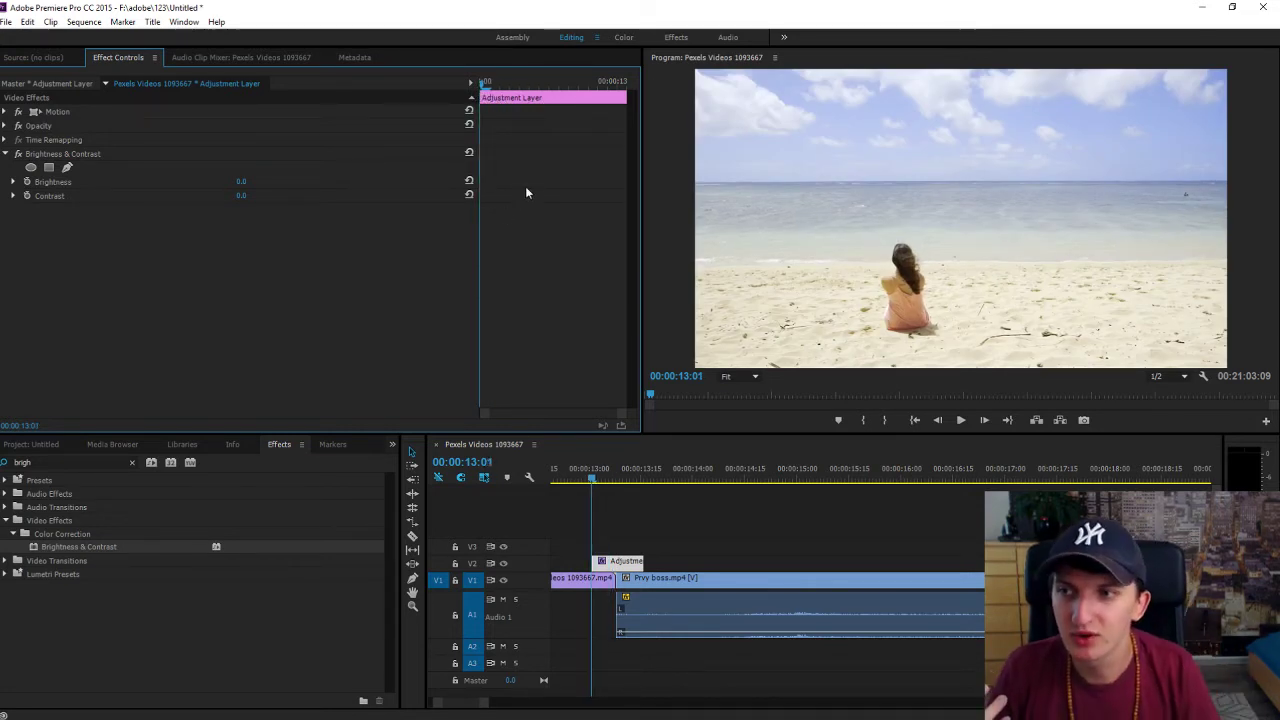
{"action": "left_click", "coordinate": [28, 182]}
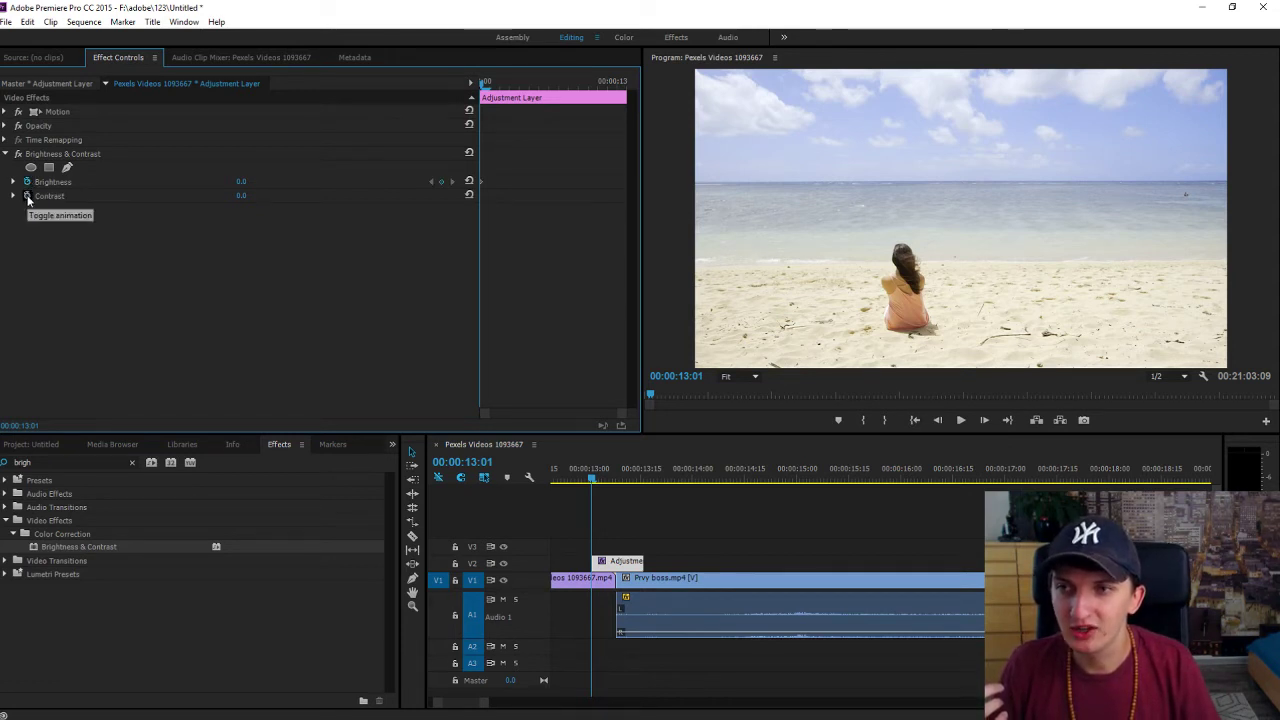
{"action": "left_click", "coordinate": [27, 196]}
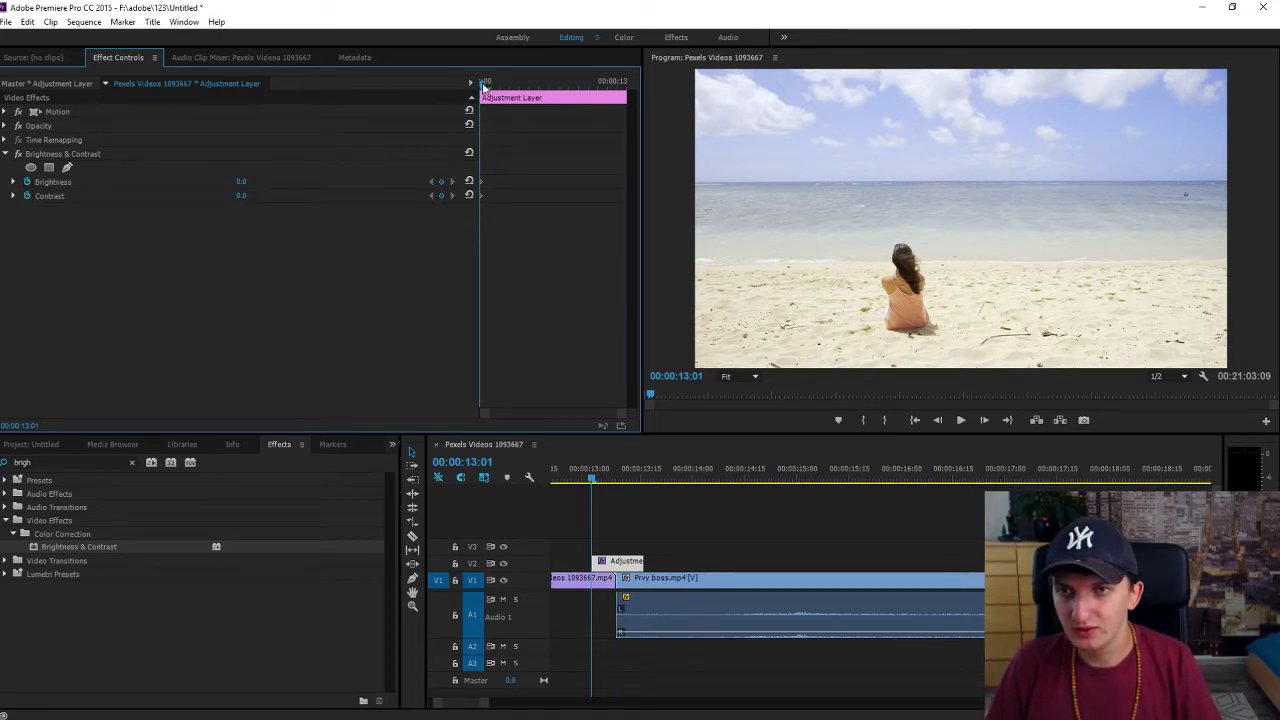
Add keyframes at the cut between the clips, 00:00:13:08, with Brightness and Contrast both set to 100
{"action": "left_click_drag", "start_coordinate": [485, 88], "coordinate": [553, 104]}
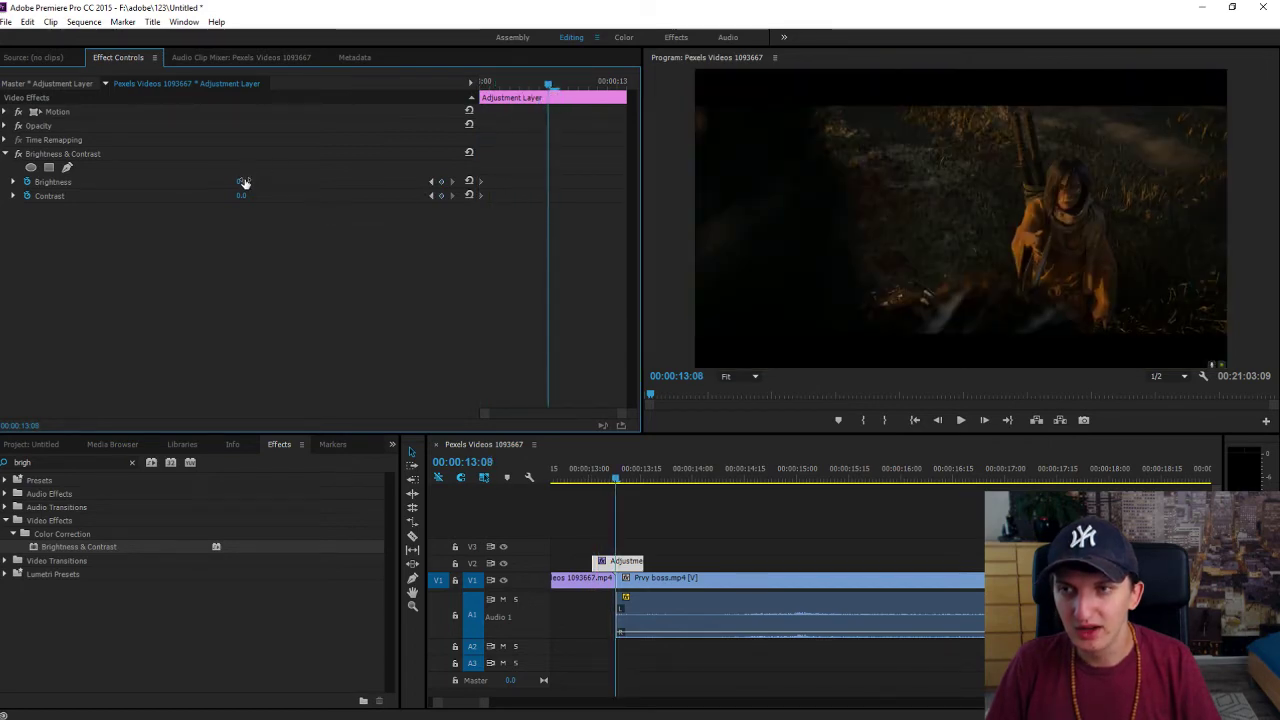
{"action": "left_click_drag", "start_coordinate": [241, 181], "coordinate": [341, 181]}
{"action": "left_click_drag", "start_coordinate": [237, 198], "coordinate": [337, 198]}
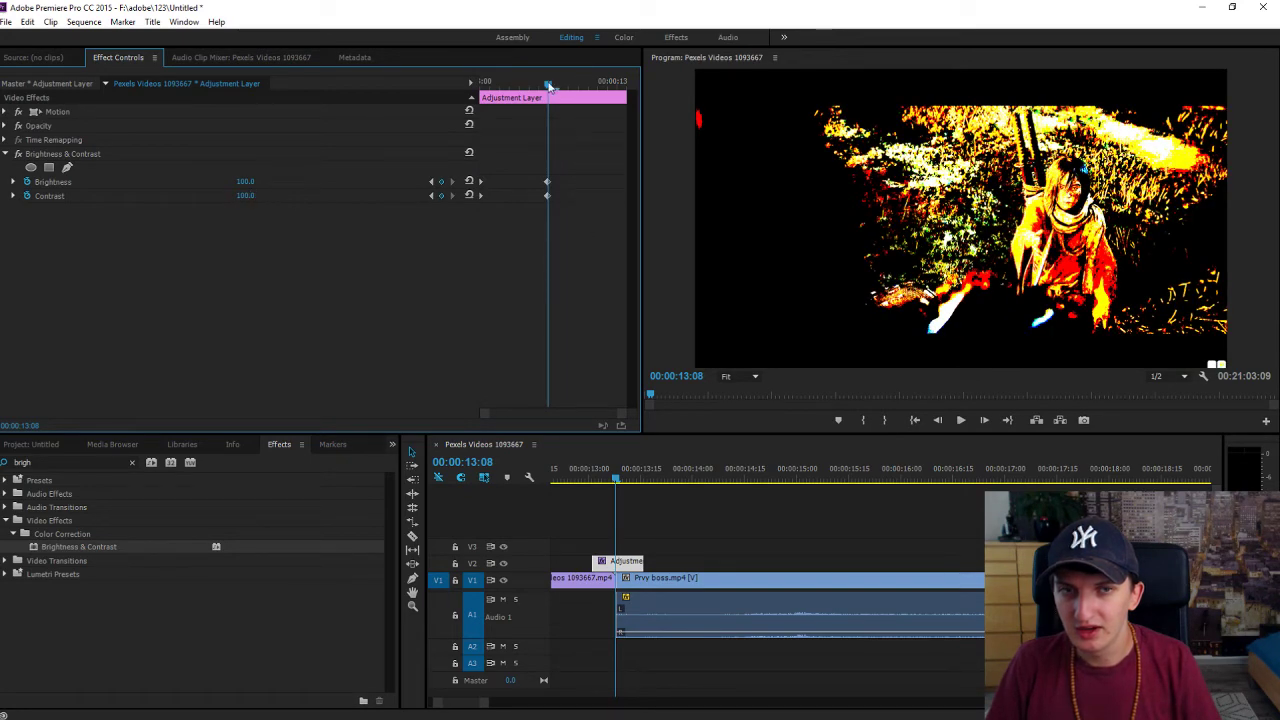
Add closing keyframes near the adjustment layer's end, at 00:00:13:15, with Brightness and Contrast both set to 0
{"action": "left_click_drag", "start_coordinate": [551, 87], "coordinate": [619, 92]}
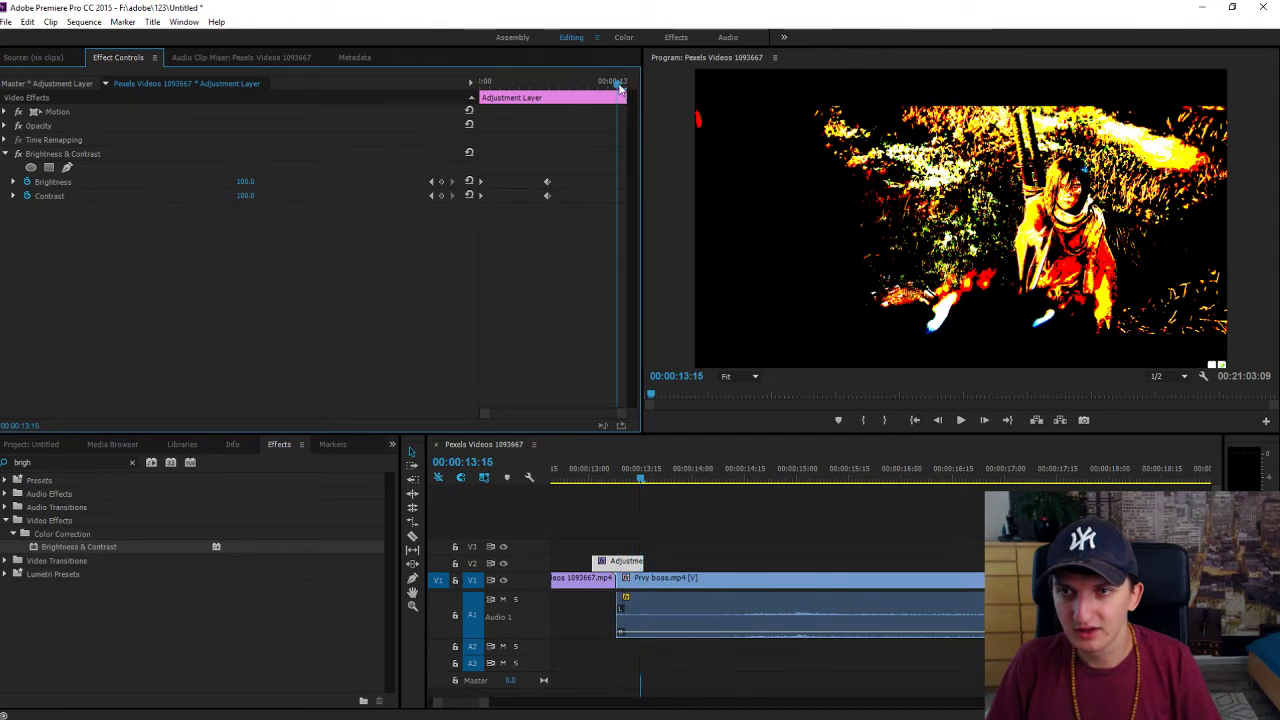
{"action": "left_click_drag", "start_coordinate": [247, 185], "coordinate": [100, 185]}
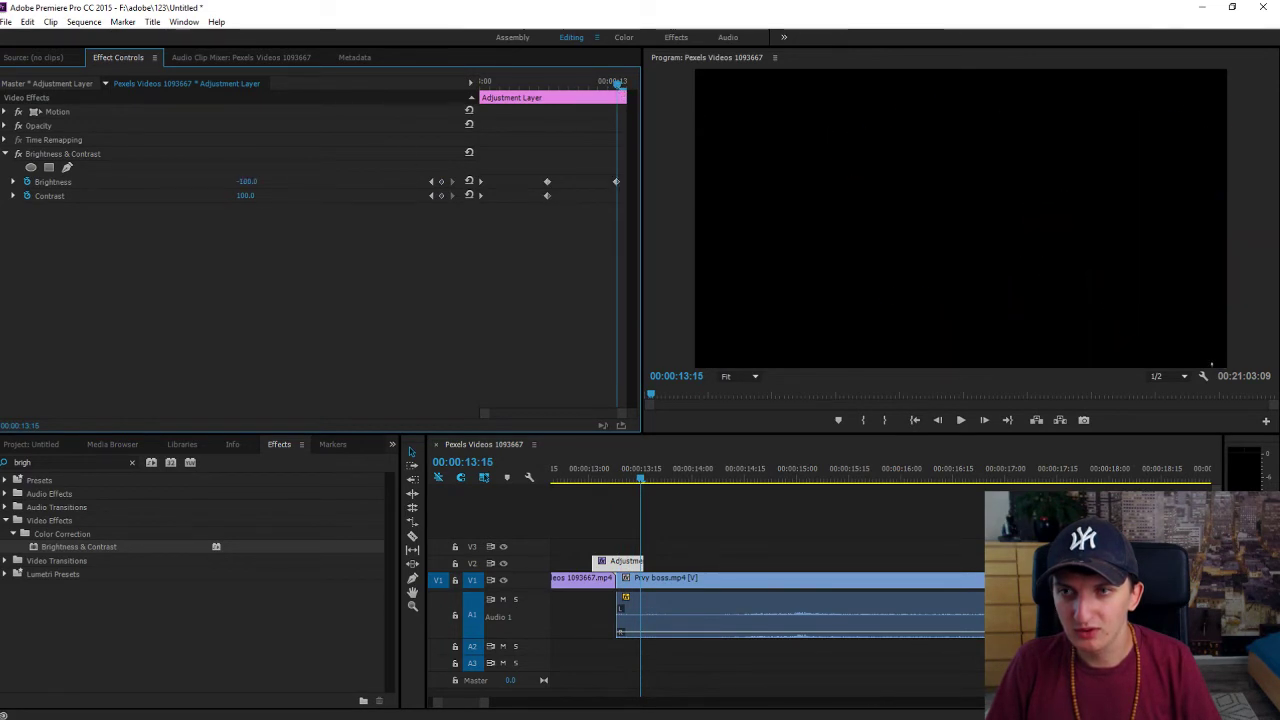
{"action": "left_click_drag", "start_coordinate": [244, 181], "coordinate": [266, 181]}
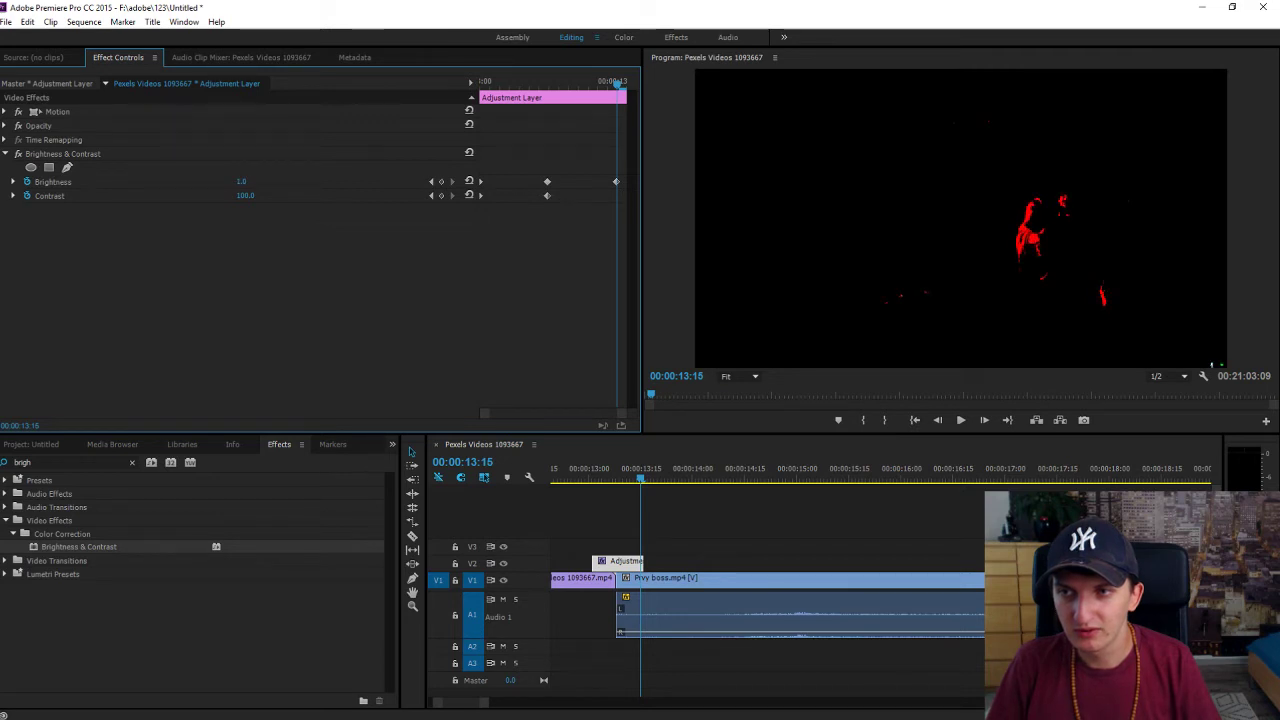
{"action": "left_click_drag", "start_coordinate": [258, 196], "coordinate": [172, 196]}
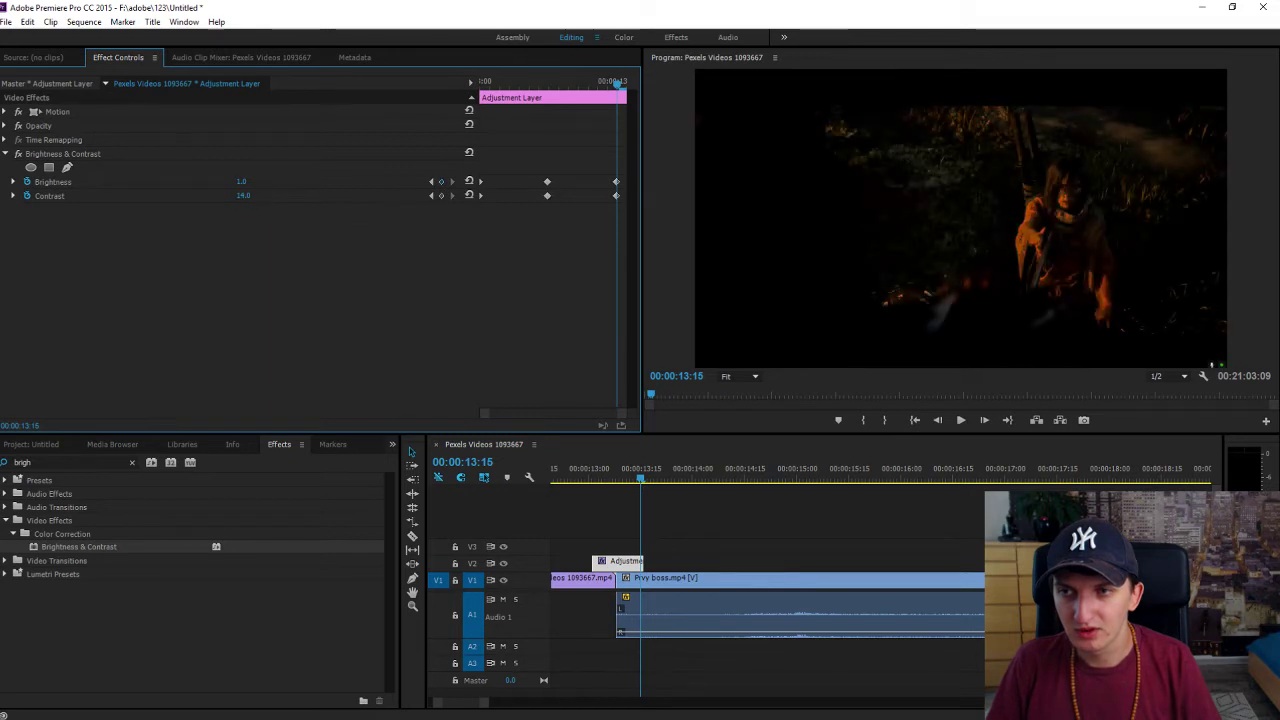
{"action": "left_click", "coordinate": [261, 195]}
{"action": "type", "text": "0"}
{"action": "left_click", "coordinate": [246, 182]}
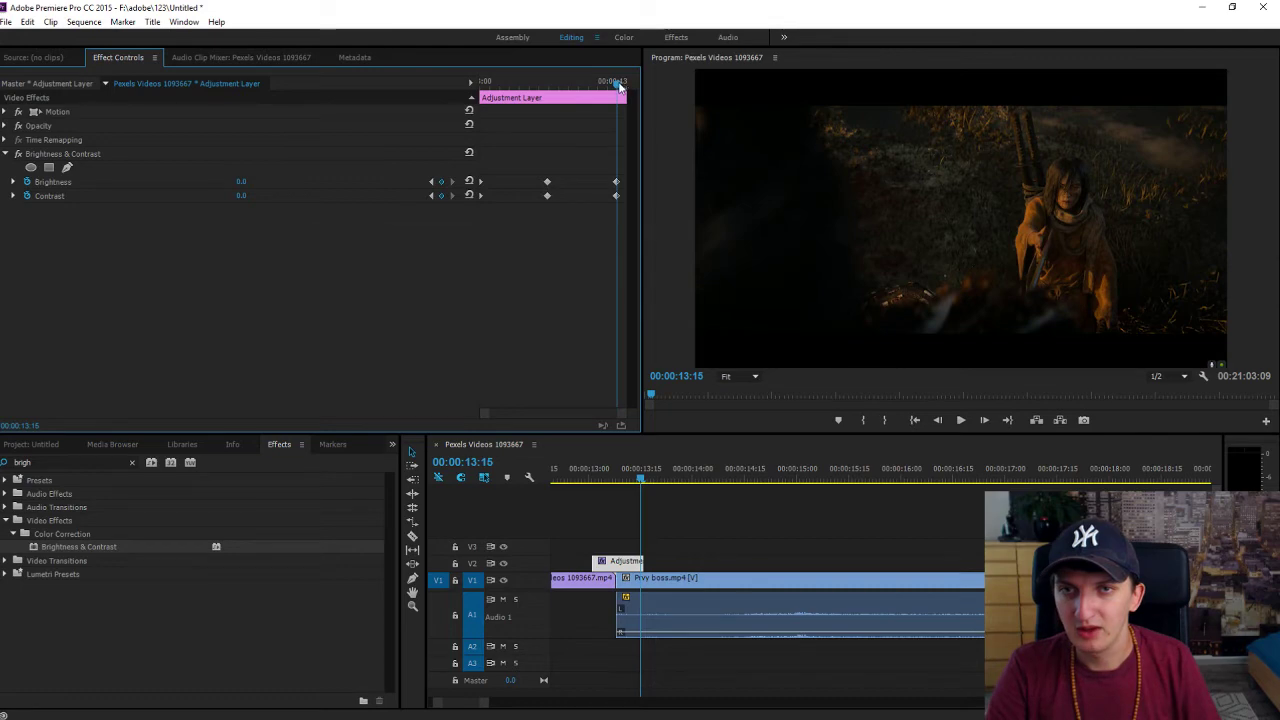
Play the sequence from shortly before the cut to review the brightness flash transition
{"action": "left_click_drag", "start_coordinate": [620, 84], "coordinate": [453, 91]}
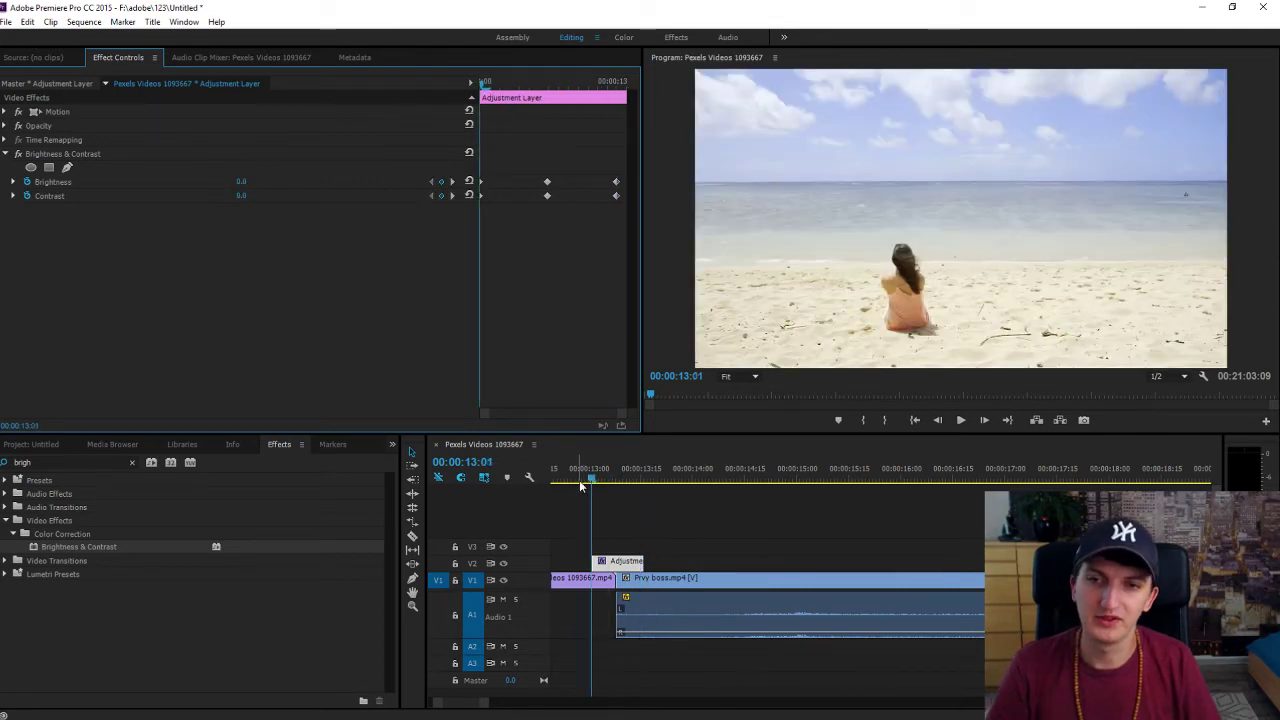
{"action": "left_click_drag", "start_coordinate": [591, 478], "coordinate": [535, 480]}
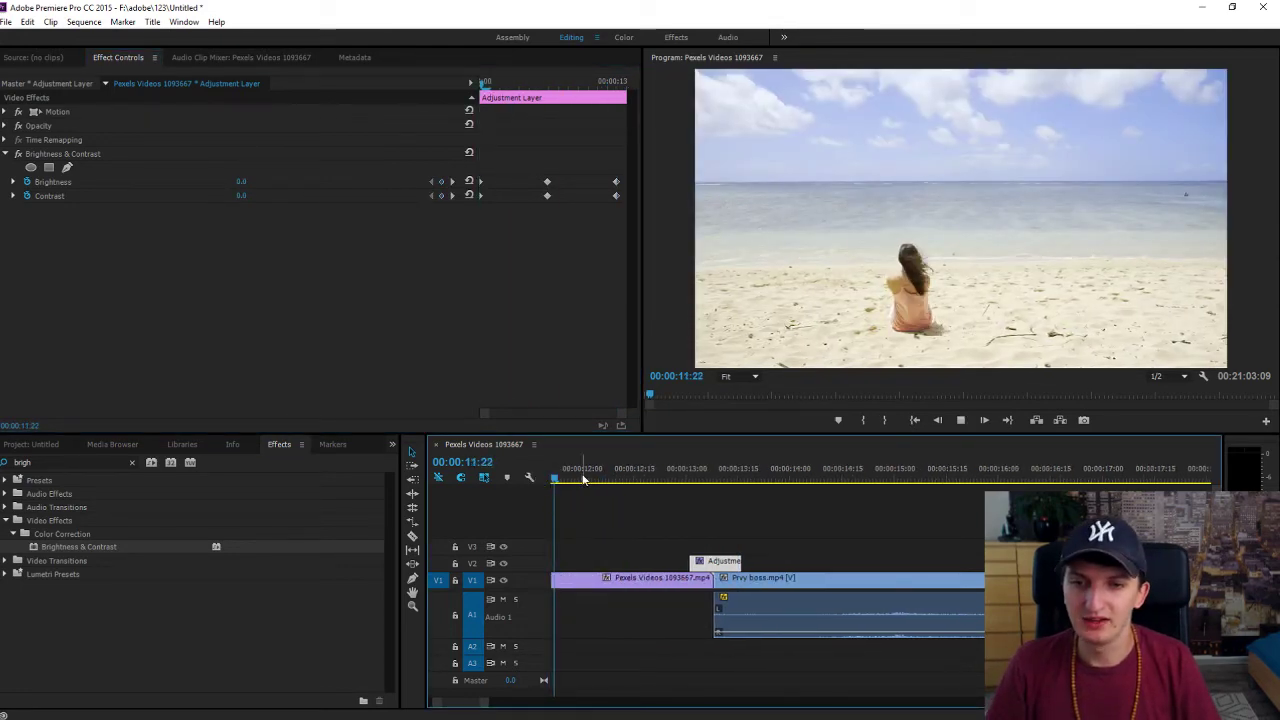
{"action": "key", "text": "space"}
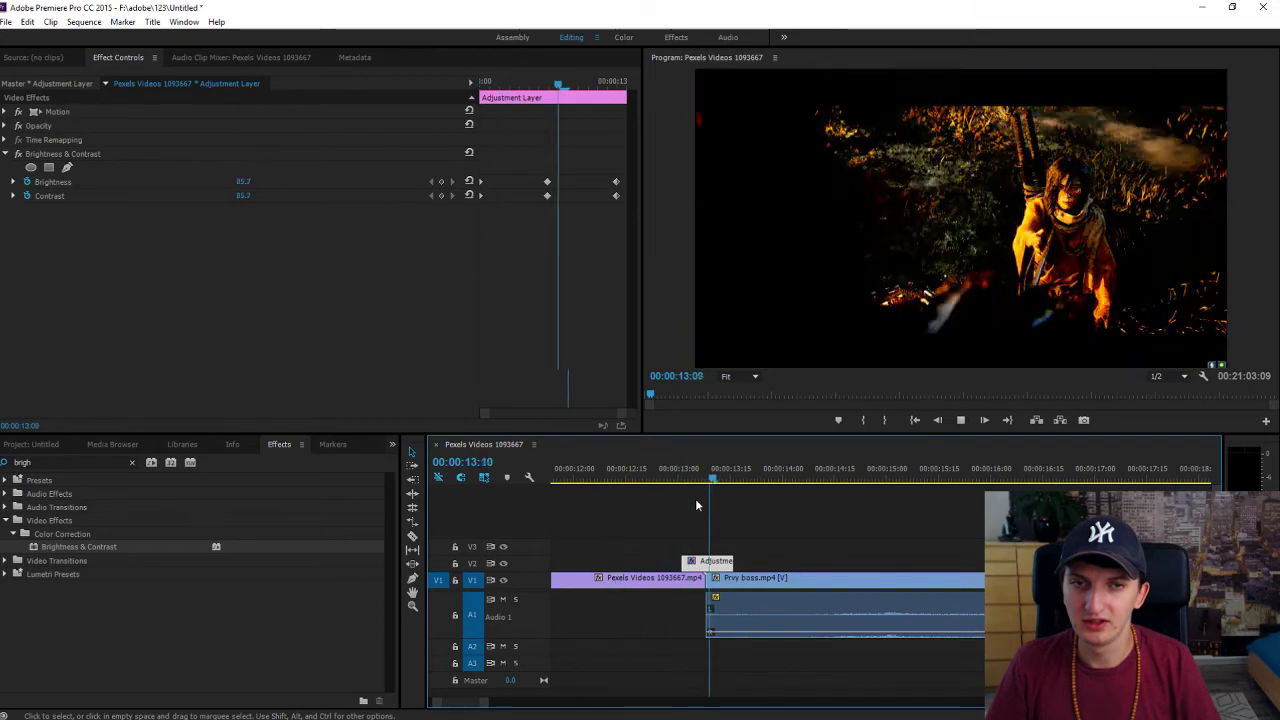
{"action": "key", "text": "space"}
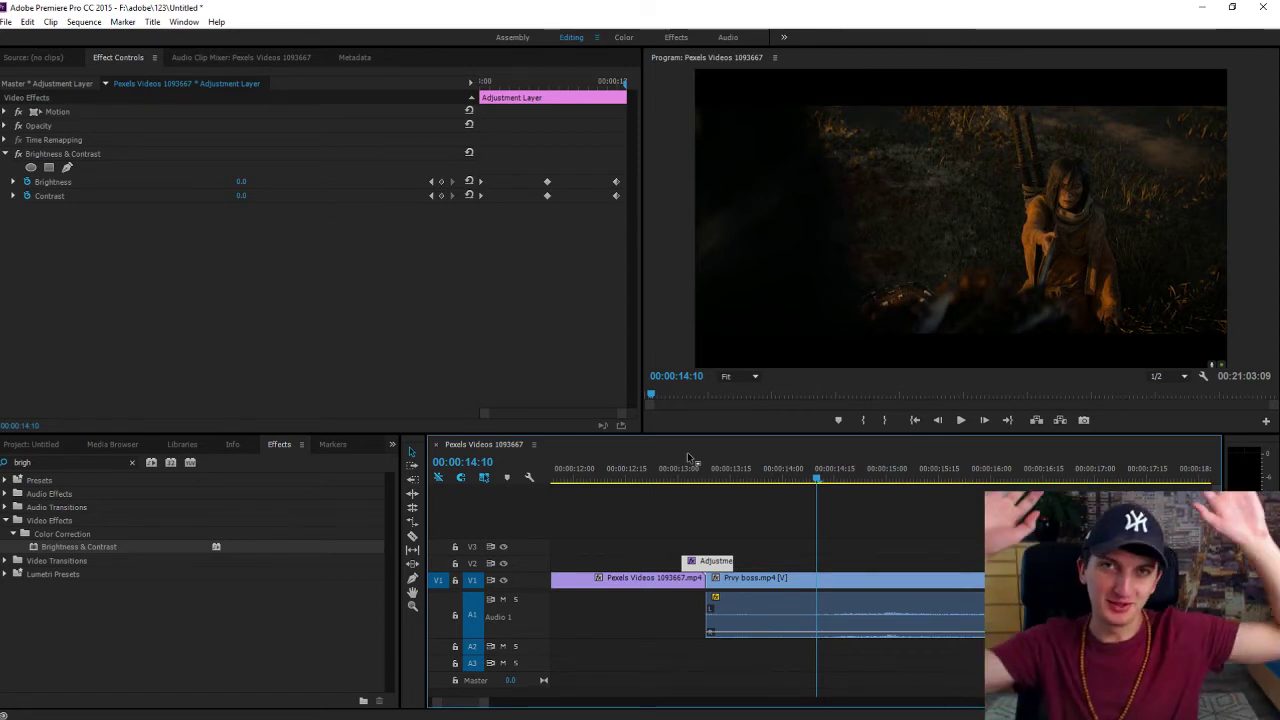
Replay the flash transition from 00:00:13:07, just before the cut between the two clips
{"action": "left_click", "coordinate": [703, 477]}
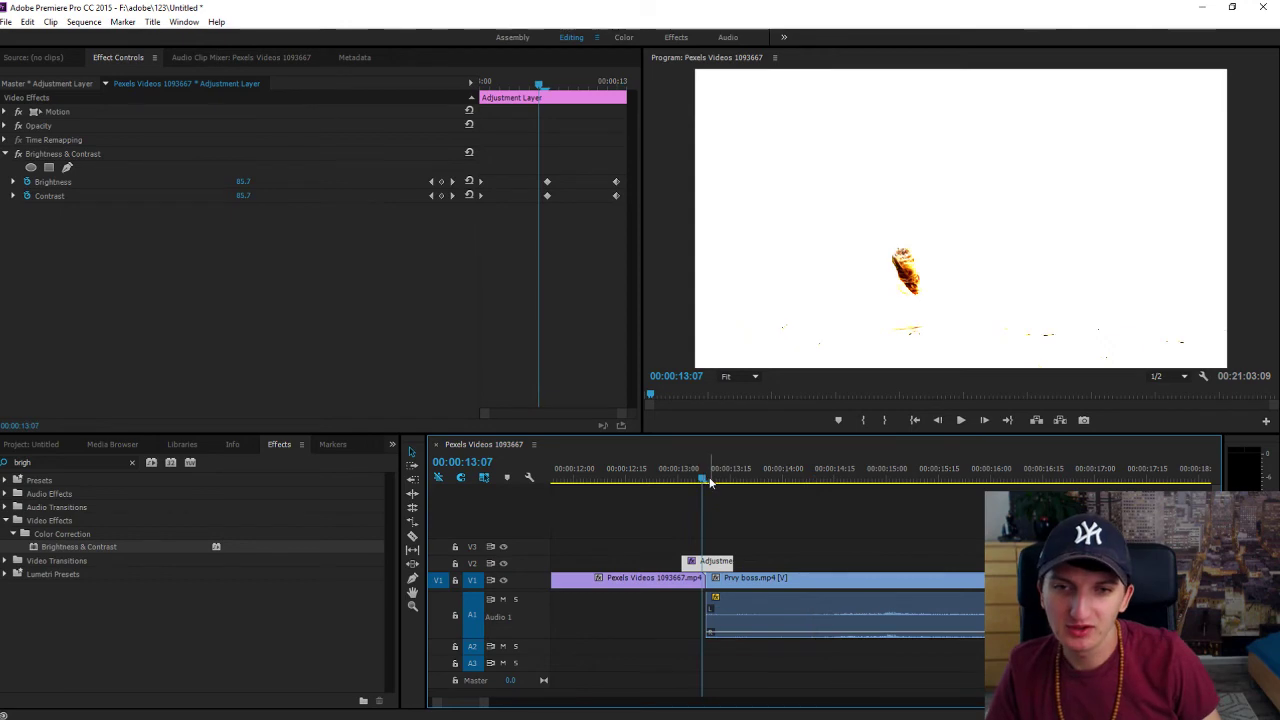
{"action": "key", "text": "space"}
{"action": "key", "text": "space"}
Soften the flash by setting the adjustment layer's Contrast to 59.7 at 00:00:13:09 and to 70 at the 00:00:13:08 keyframe
{"action": "left_click_drag", "start_coordinate": [743, 480], "coordinate": [709, 487]}
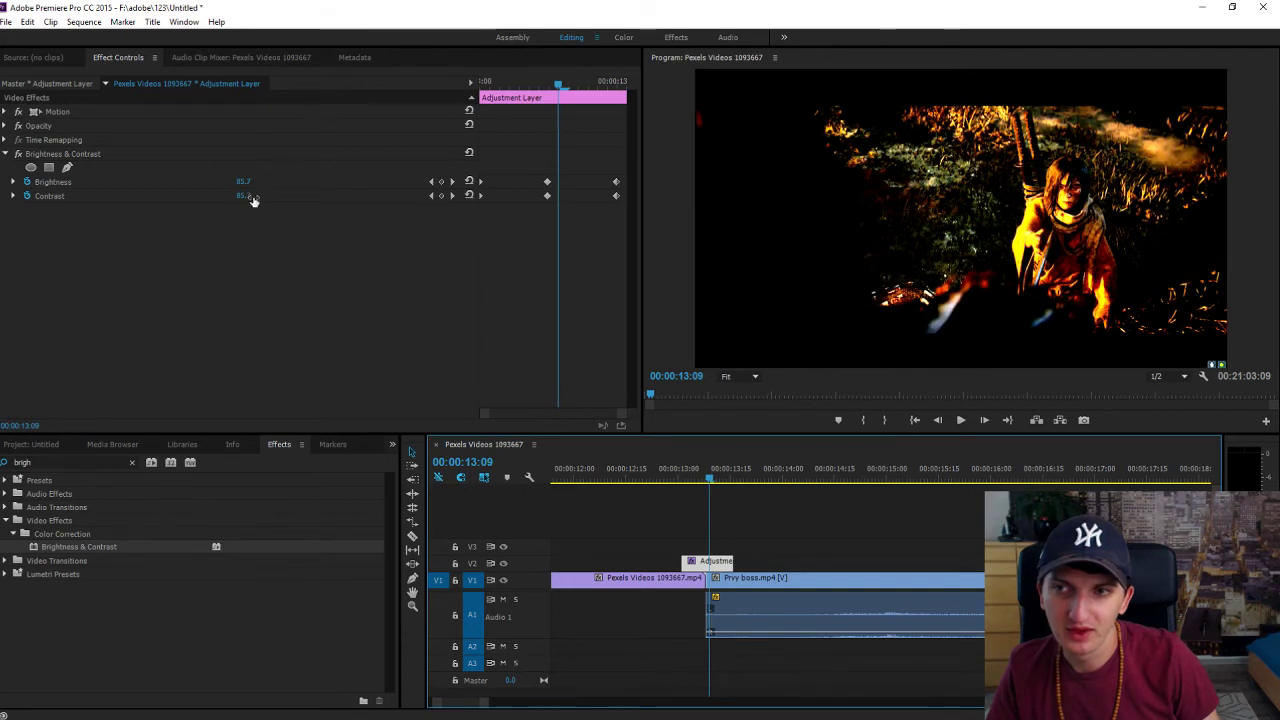
{"action": "left_click_drag", "start_coordinate": [253, 200], "coordinate": [227, 200]}
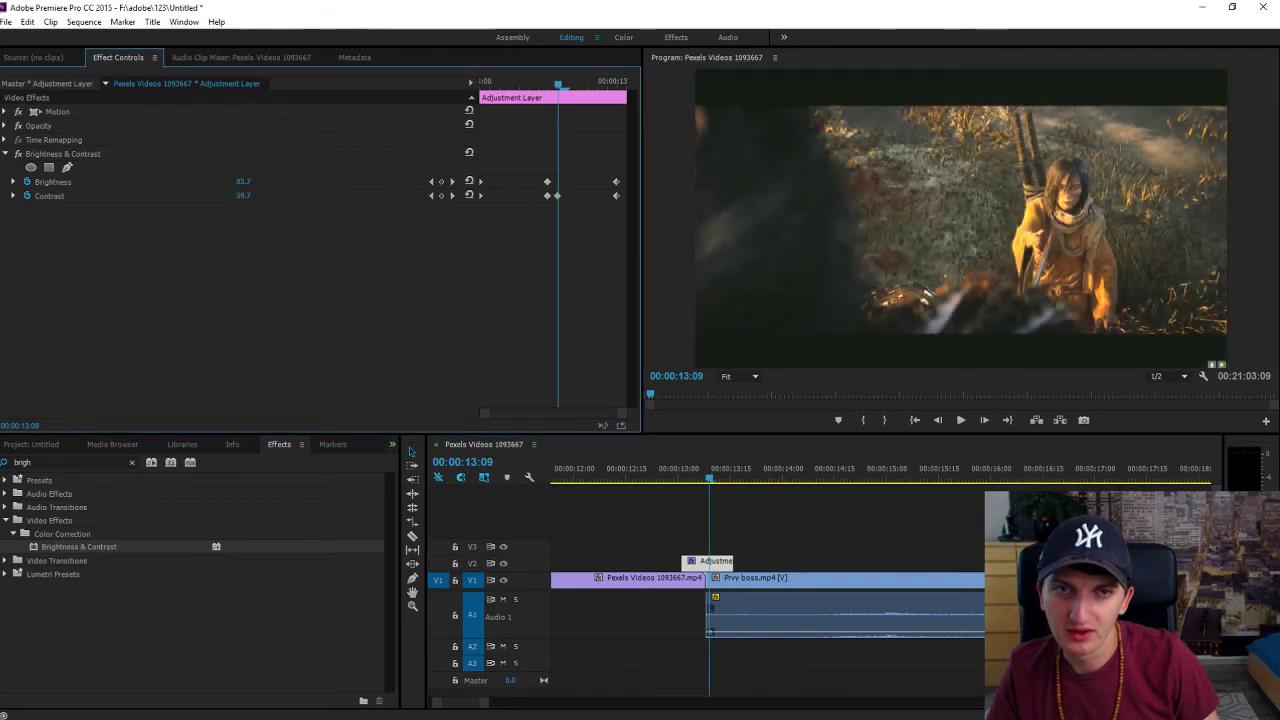
{"action": "mouse_move", "coordinate": [711, 481]}
{"action": "left_mouse_down"}
{"action": "mouse_move", "coordinate": [731, 482]}
{"action": "mouse_move", "coordinate": [634, 483]}
{"action": "mouse_move", "coordinate": [720, 487]}
{"action": "mouse_move", "coordinate": [708, 487]}
{"action": "left_mouse_up"}
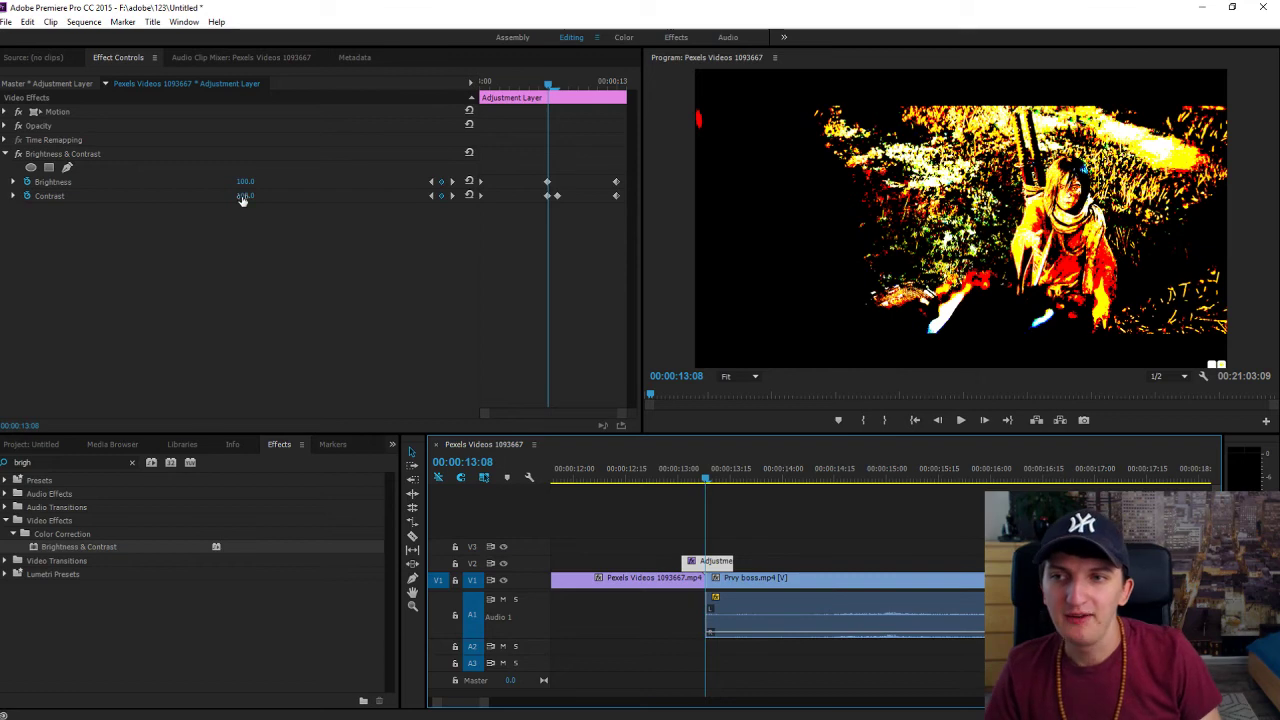
{"action": "left_click_drag", "start_coordinate": [243, 196], "coordinate": [212, 196]}
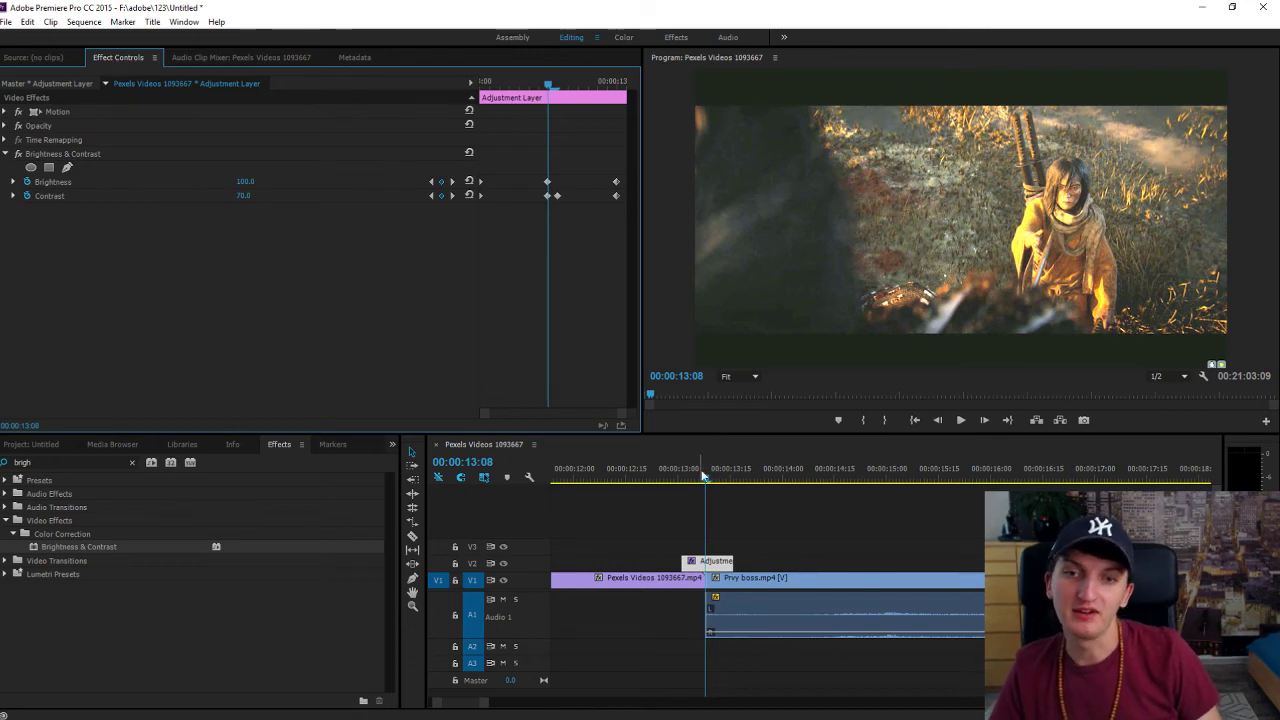
{"action": "mouse_move", "coordinate": [703, 477]}
{"action": "left_mouse_down"}
{"action": "mouse_move", "coordinate": [620, 492]}
{"action": "mouse_move", "coordinate": [823, 514]}
{"action": "mouse_move", "coordinate": [629, 517]}
{"action": "mouse_move", "coordinate": [717, 528]}
{"action": "mouse_move", "coordinate": [673, 525]}
{"action": "mouse_move", "coordinate": [702, 514]}
{"action": "mouse_move", "coordinate": [680, 477]}
{"action": "left_mouse_up"}
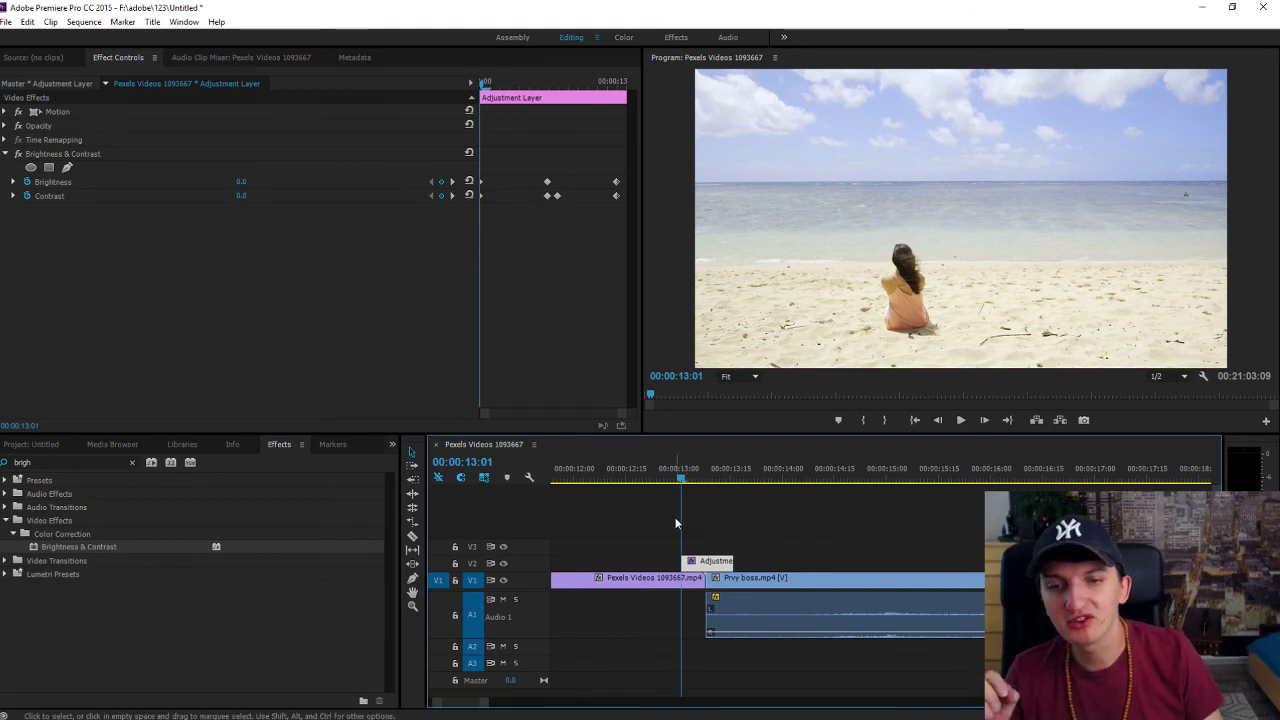